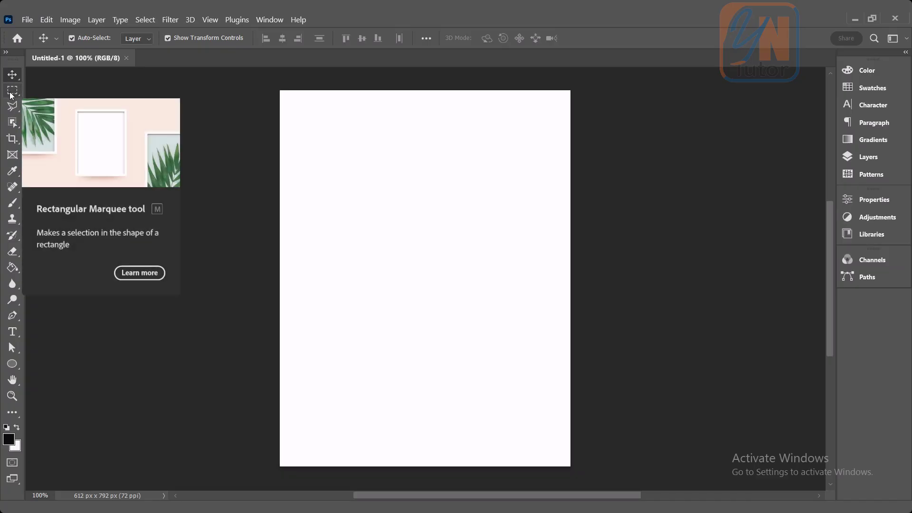
Step: Draw a wide rectangular selection across the upper part of the blank page with the Rectangular Marquee tool
{"action": "left_click", "coordinate": [12, 92]}
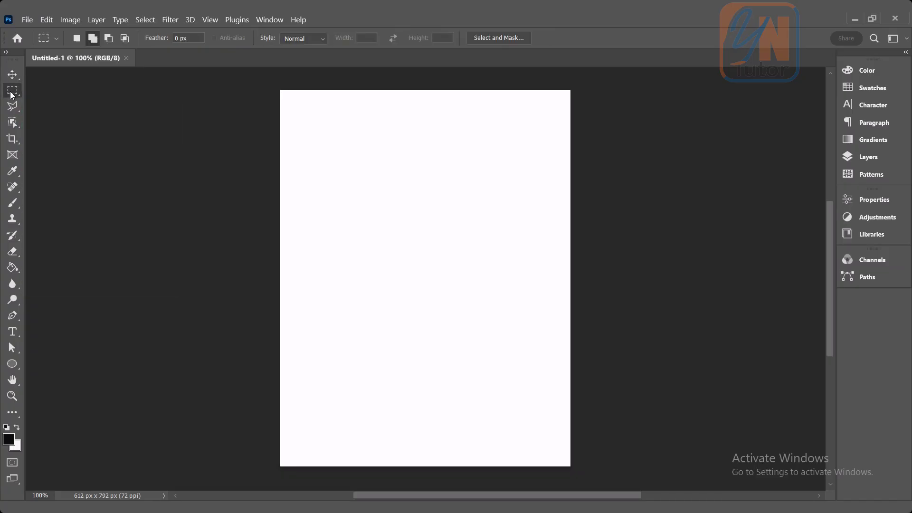
{"action": "right_click", "coordinate": [12, 95]}
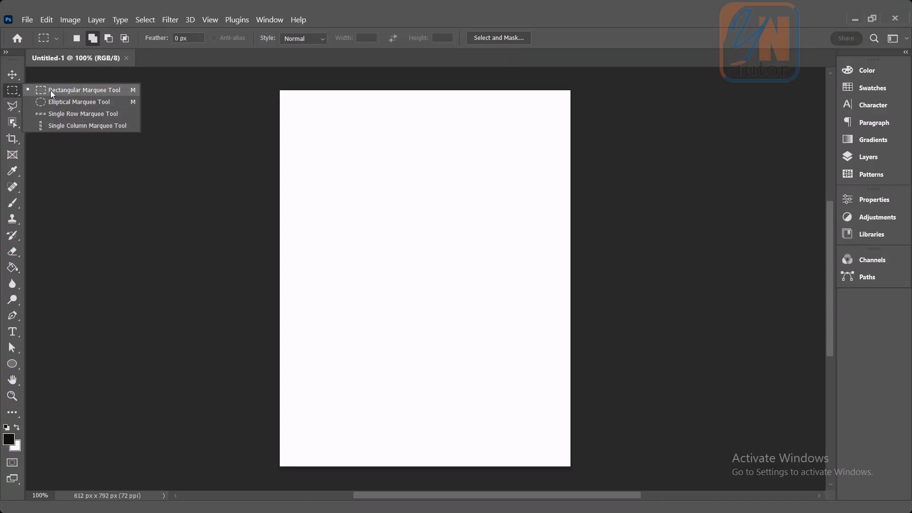
{"action": "left_click", "coordinate": [101, 89]}
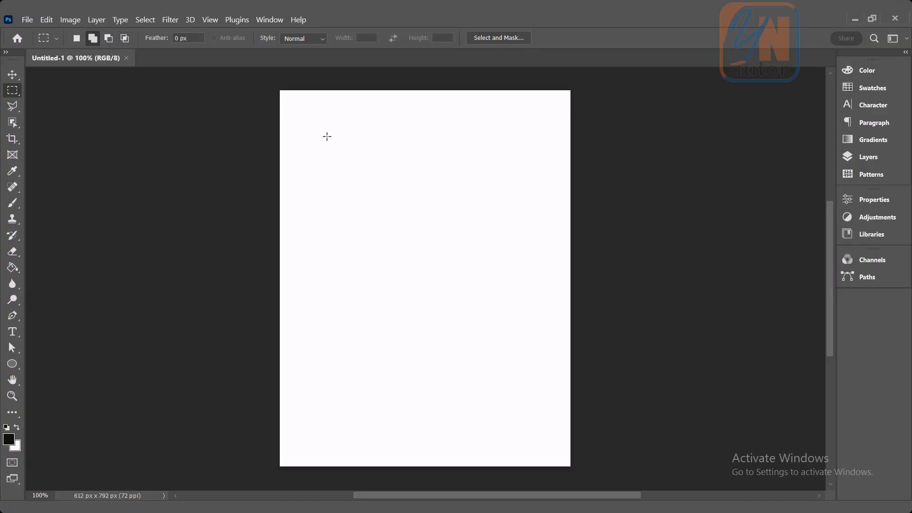
{"action": "left_click_drag", "start_coordinate": [327, 137], "coordinate": [516, 219]}
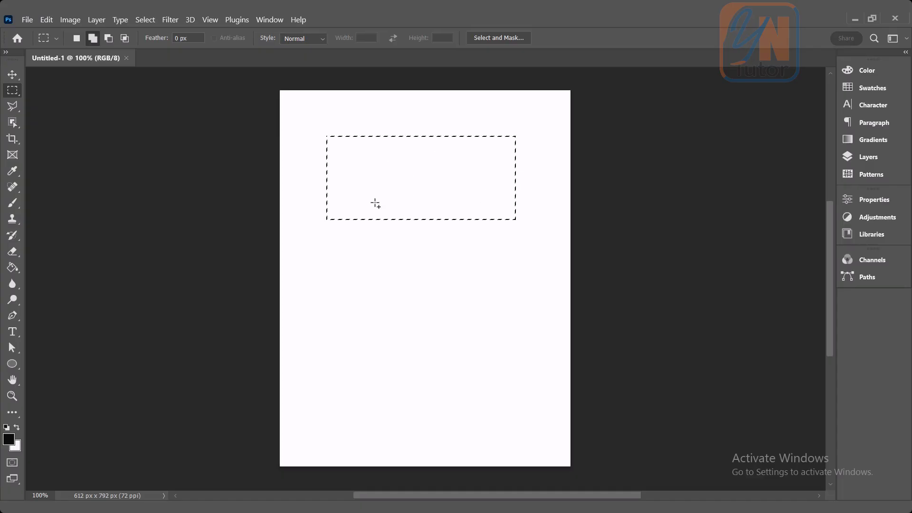
Step: Add a narrower rectangle overlapping the selection's lower edge, and subtract a wide strip along the bottom of the combined shape
{"action": "left_click", "coordinate": [93, 41]}
{"action": "left_click_drag", "start_coordinate": [359, 197], "coordinate": [361, 197]}
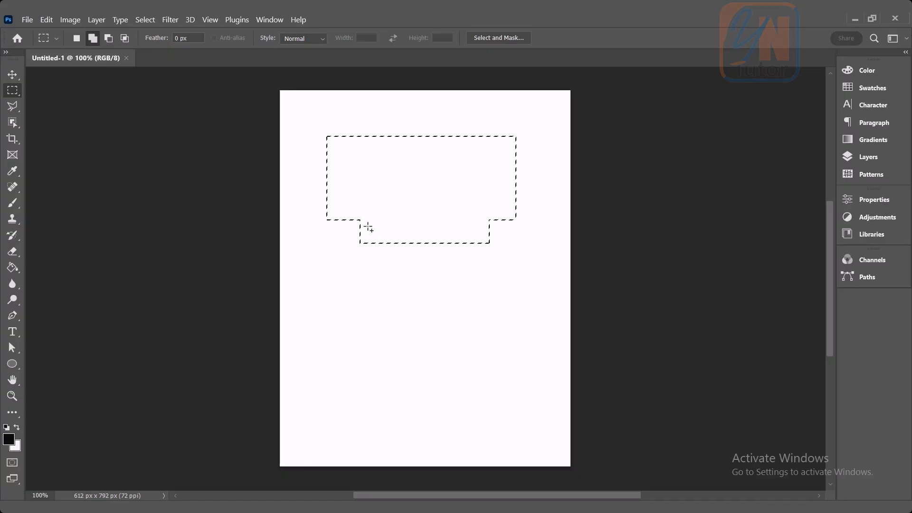
{"action": "left_click", "coordinate": [109, 38]}
{"action": "left_click_drag", "start_coordinate": [303, 276], "coordinate": [531, 213]}
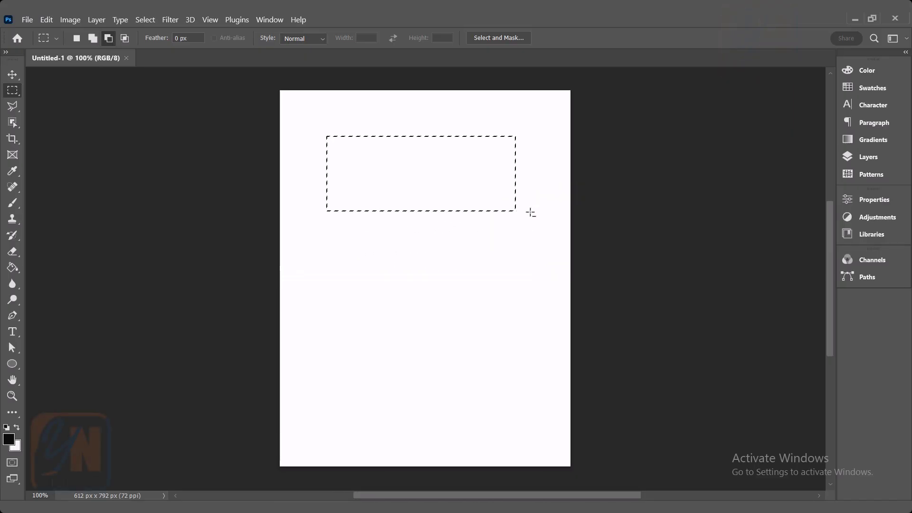
Step: Intersect the selection with a smaller rectangle inside it, and add a larger rectangle that encloses it
{"action": "left_click", "coordinate": [124, 38]}
{"action": "left_click_drag", "start_coordinate": [365, 147], "coordinate": [481, 202]}
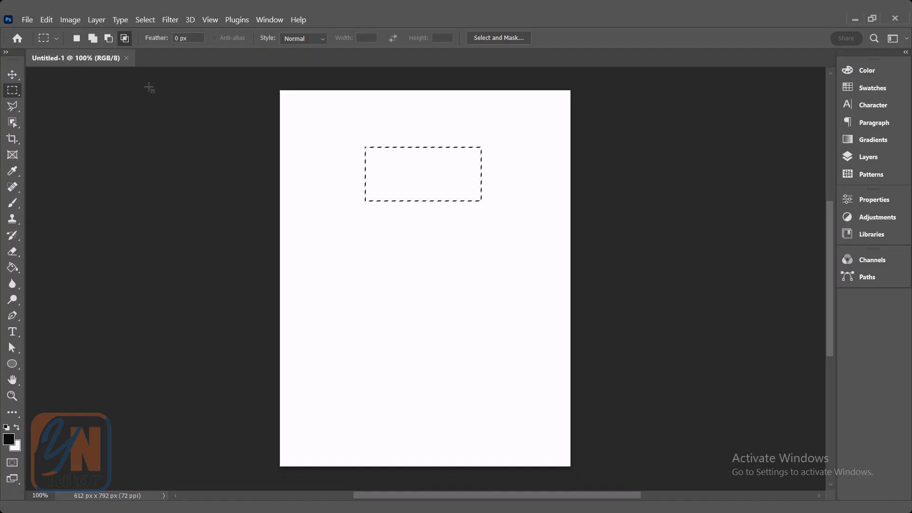
{"action": "left_click", "coordinate": [92, 39]}
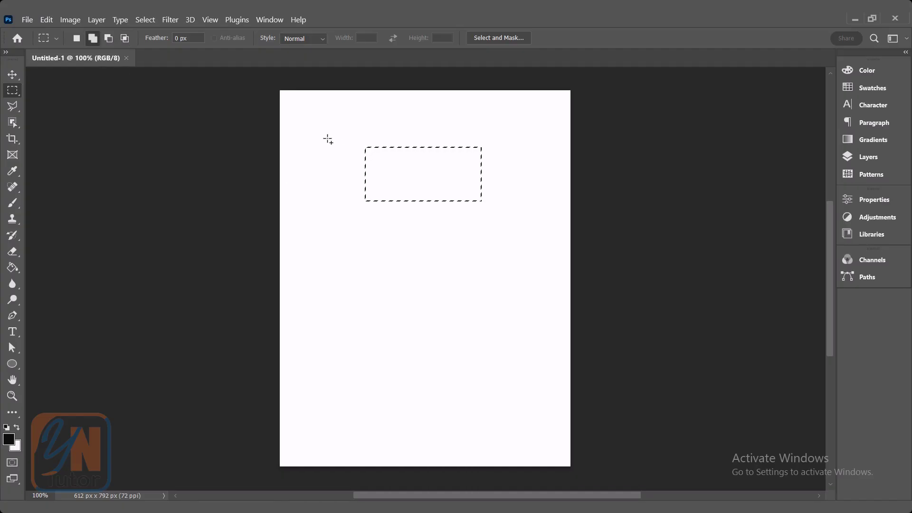
{"action": "left_click_drag", "start_coordinate": [321, 133], "coordinate": [540, 212]}
Step: Set the foreground color to pink f80a53 and switch the foreground and background colors
{"action": "left_click", "coordinate": [10, 446]}
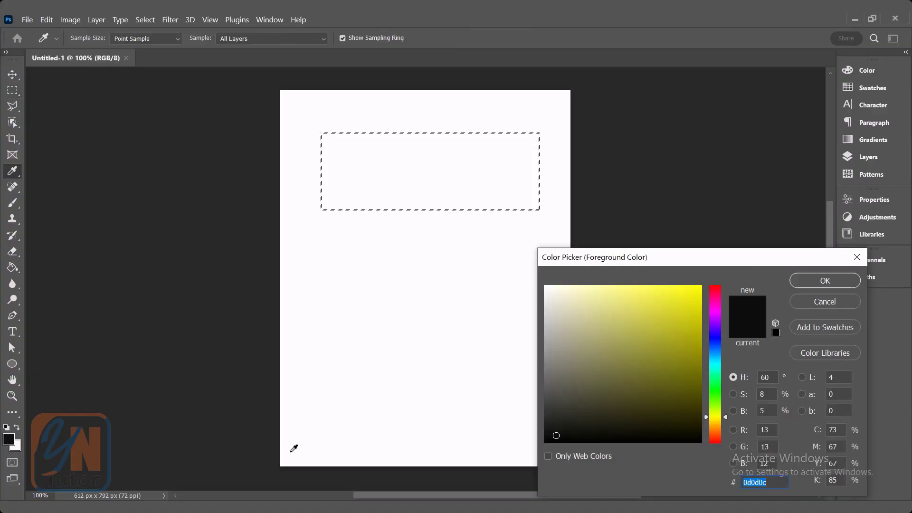
{"action": "left_click_drag", "start_coordinate": [718, 300], "coordinate": [718, 293]}
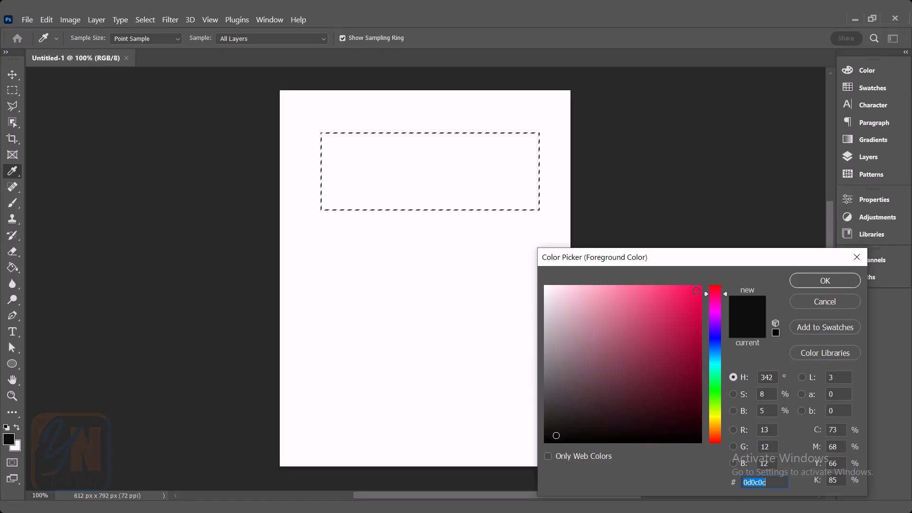
{"action": "type", "text": "f80a53"}
{"action": "left_click", "coordinate": [818, 280]}
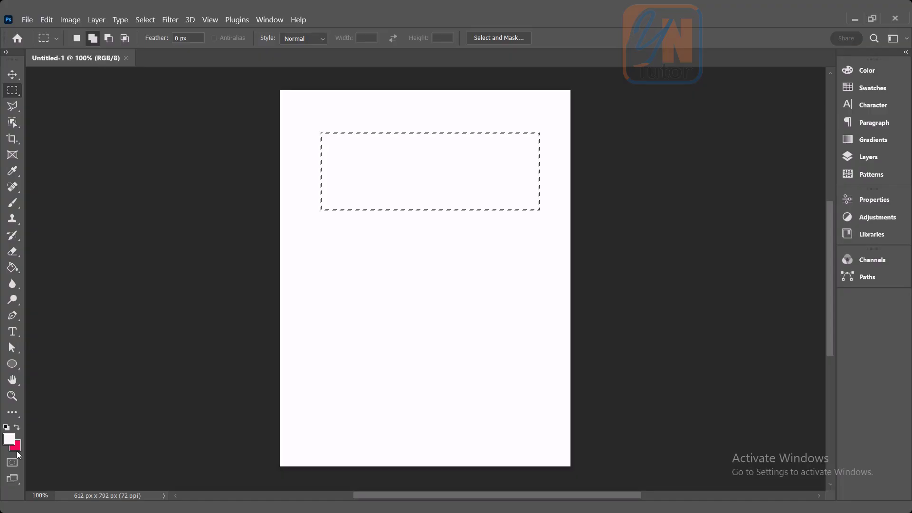
{"action": "left_click", "coordinate": [17, 428]}
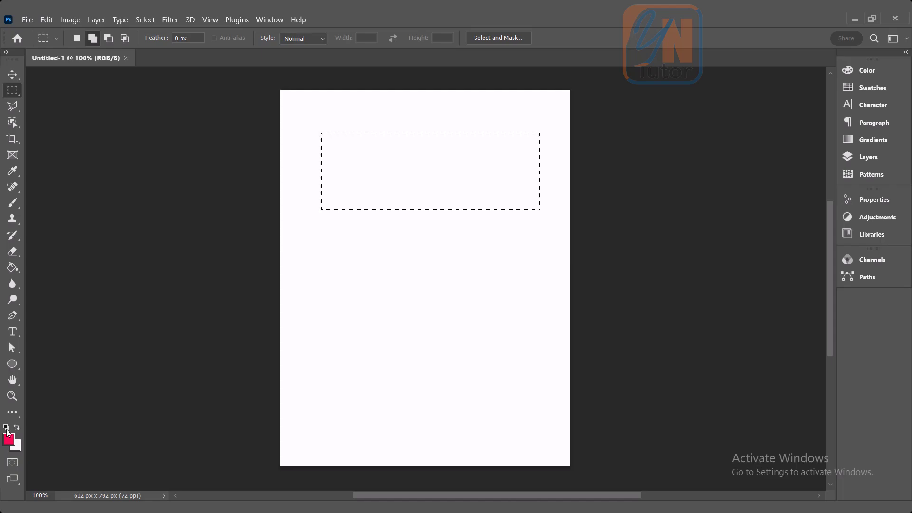
Step: Reset the foreground and background colors to their defaults and set the foreground color to red f40505
{"action": "left_click", "coordinate": [6, 429]}
{"action": "left_click", "coordinate": [9, 442]}
{"action": "type", "text": "f40505"}
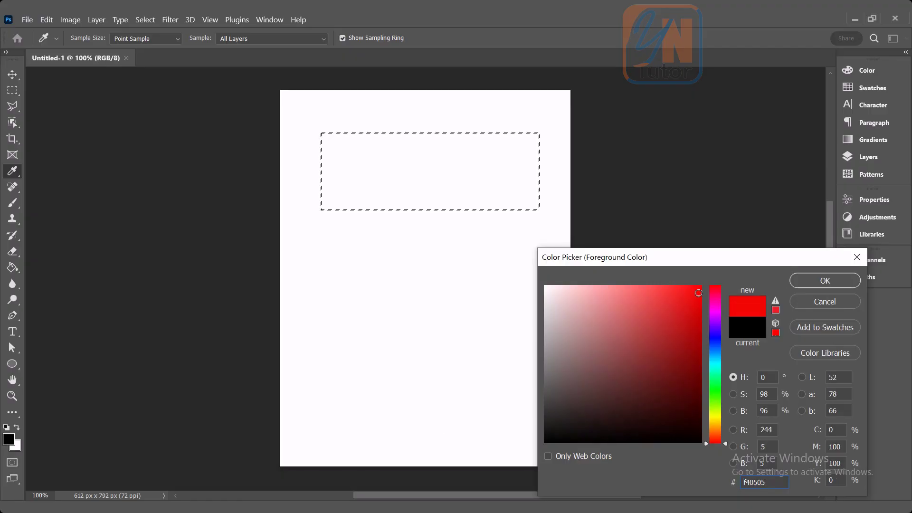
{"action": "left_click", "coordinate": [825, 281]}
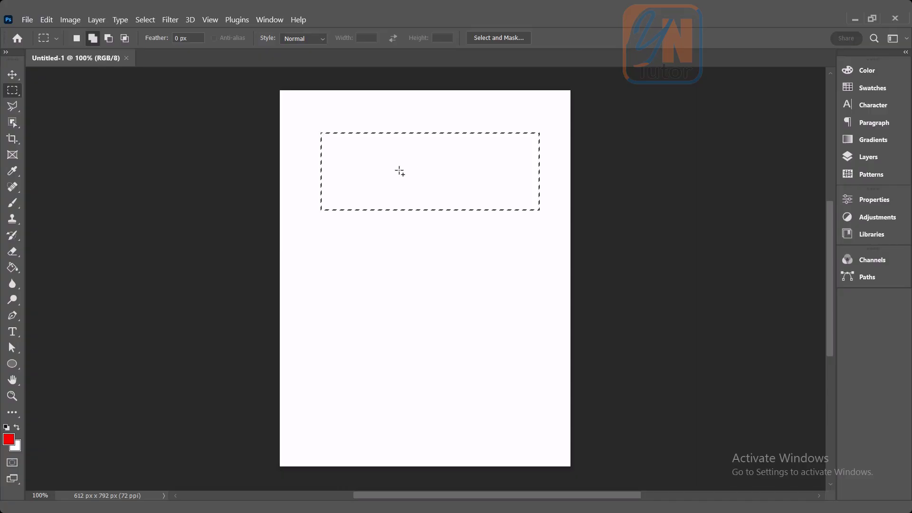
Step: Fill the rectangular selection on the Background layer with the red foreground color using the Paint Bucket tool
{"action": "left_click", "coordinate": [14, 271]}
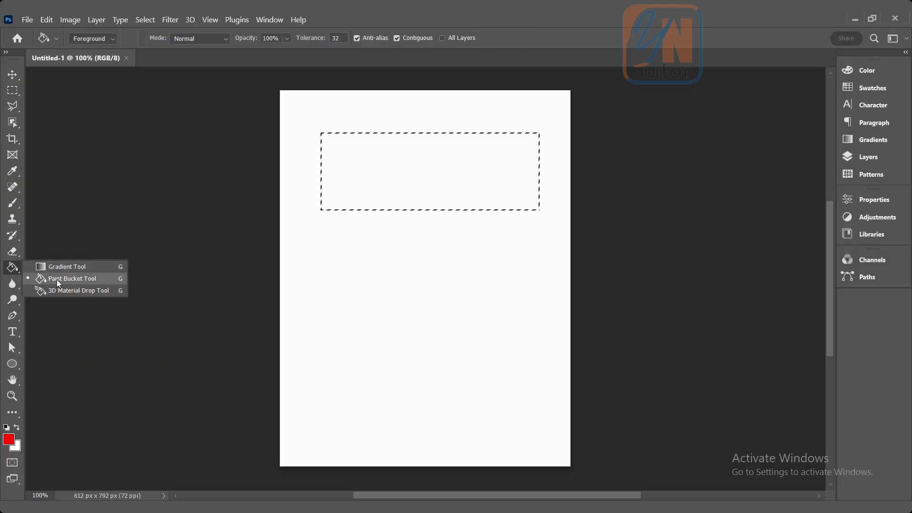
{"action": "left_click", "coordinate": [62, 268]}
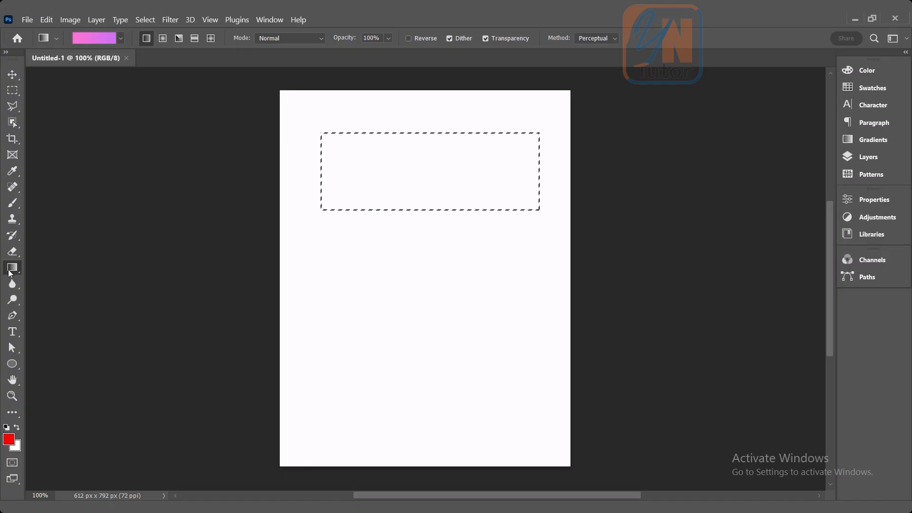
{"action": "right_click", "coordinate": [14, 271]}
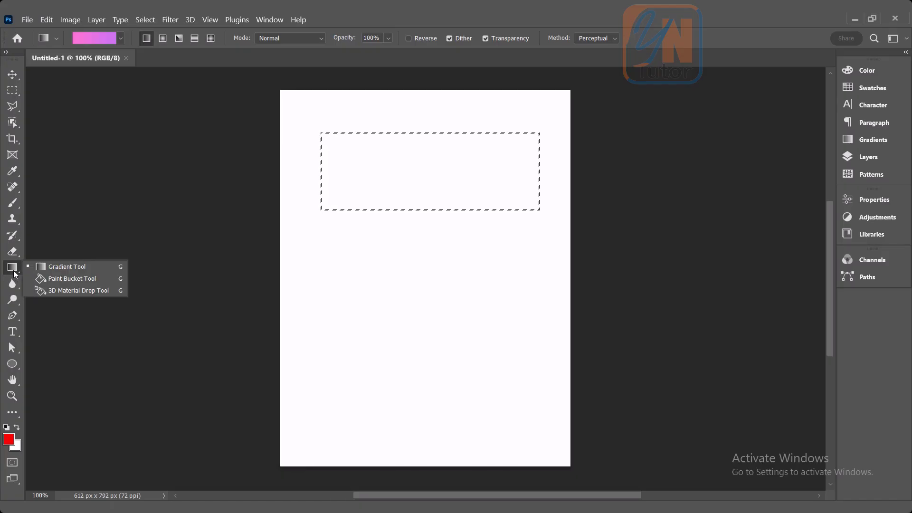
{"action": "left_click", "coordinate": [61, 277]}
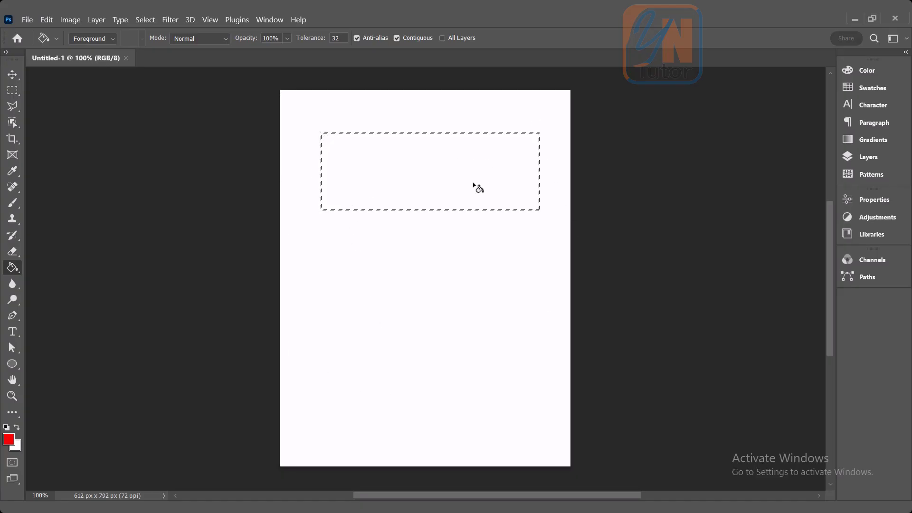
{"action": "left_click", "coordinate": [398, 163]}
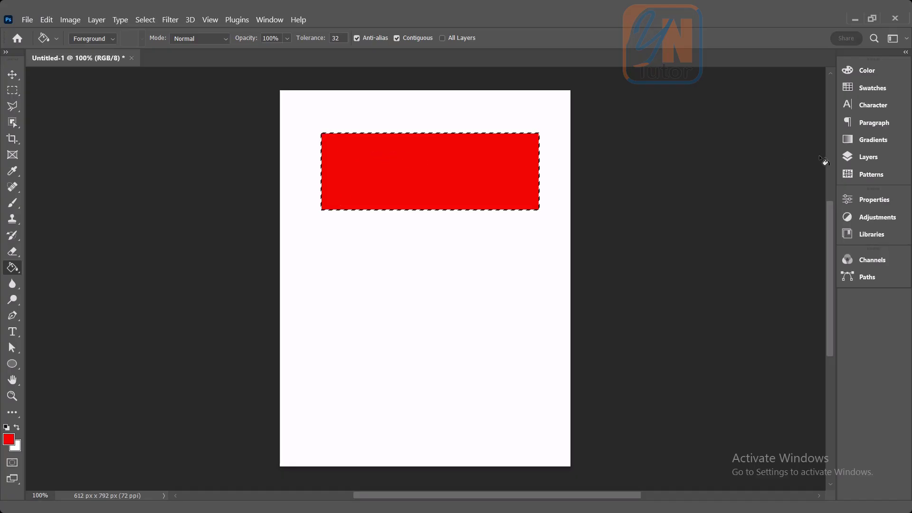
Step: Undo the red fill on the Background layer and create a new layer named red
{"action": "left_click", "coordinate": [864, 158]}
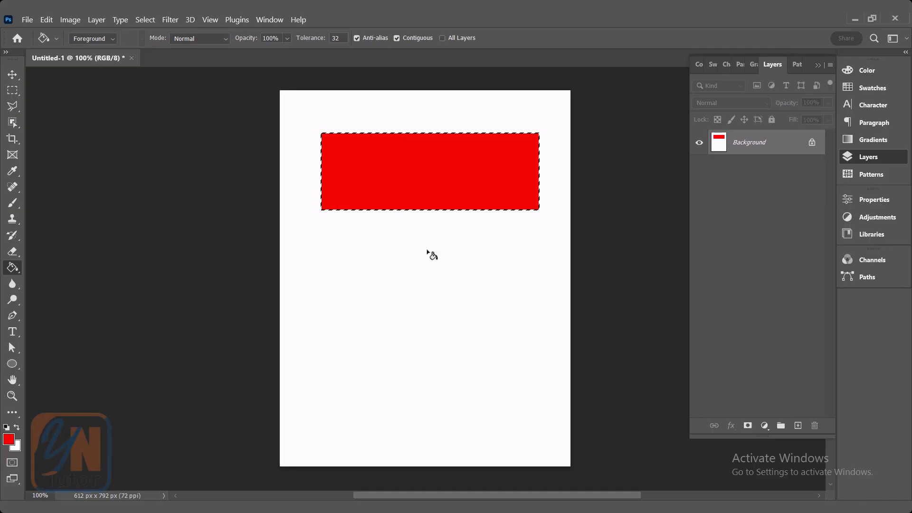
{"action": "key", "text": "ctrl+z"}
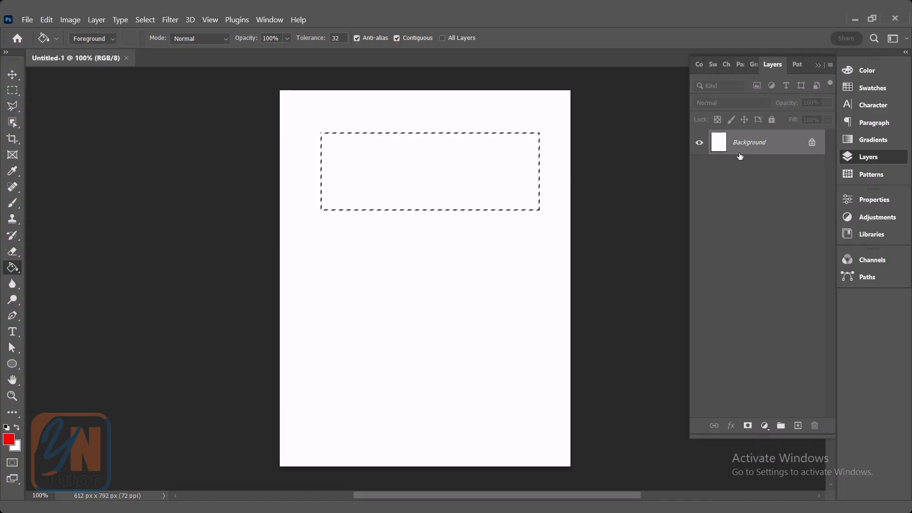
{"action": "left_click", "coordinate": [798, 425]}
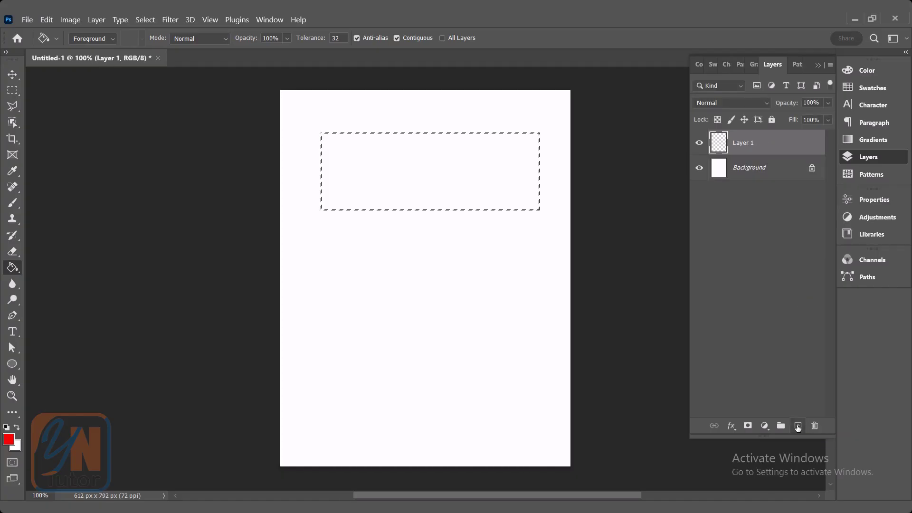
{"action": "double_click", "coordinate": [746, 147]}
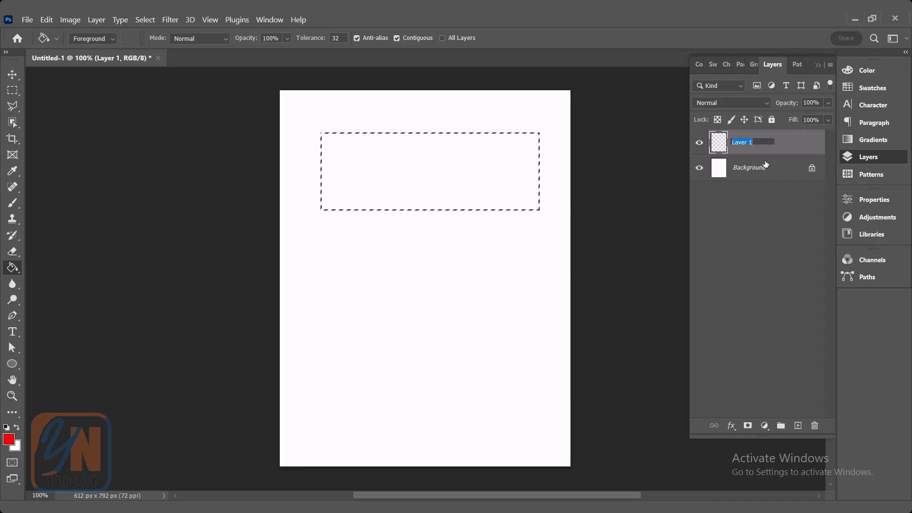
{"action": "type", "text": "red"}
{"action": "key", "text": "Return"}
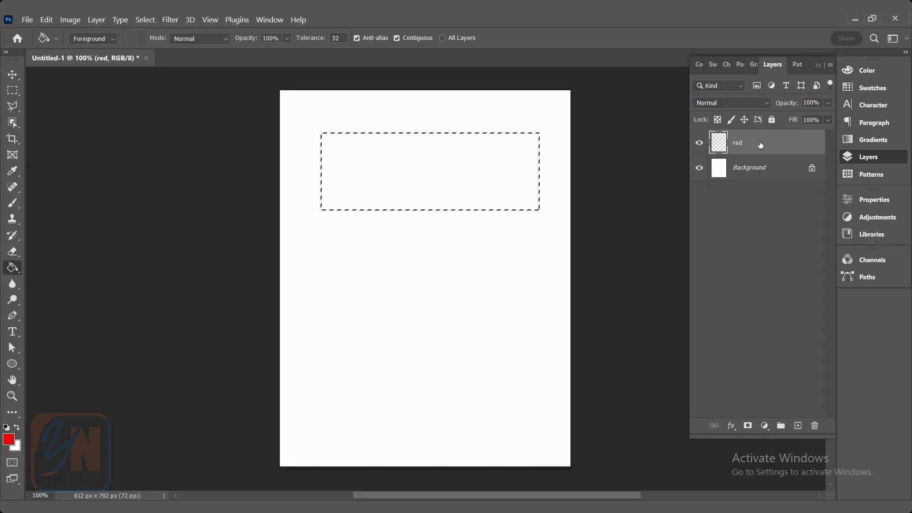
Step: Try filling the selection on the red layer, removing the fill once by undoing it and once by deleting it
{"action": "left_click", "coordinate": [759, 171]}
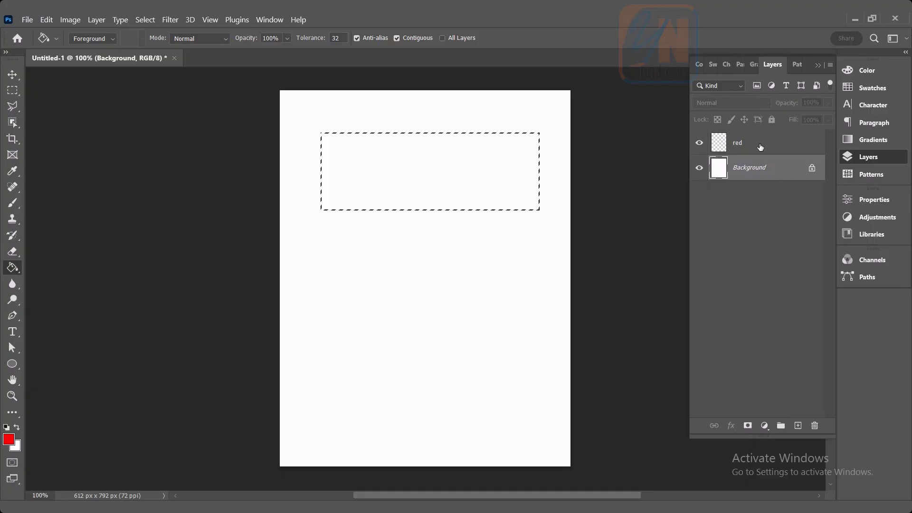
{"action": "left_click", "coordinate": [759, 146]}
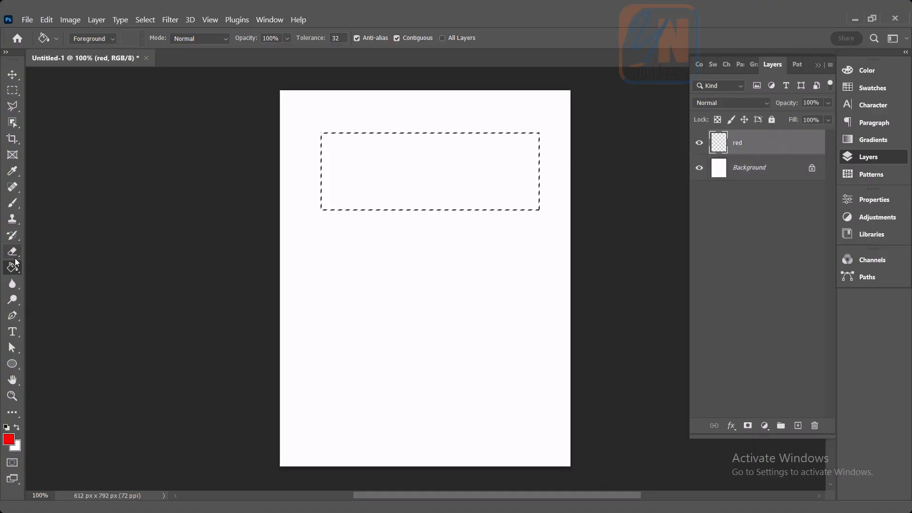
{"action": "left_click", "coordinate": [412, 175]}
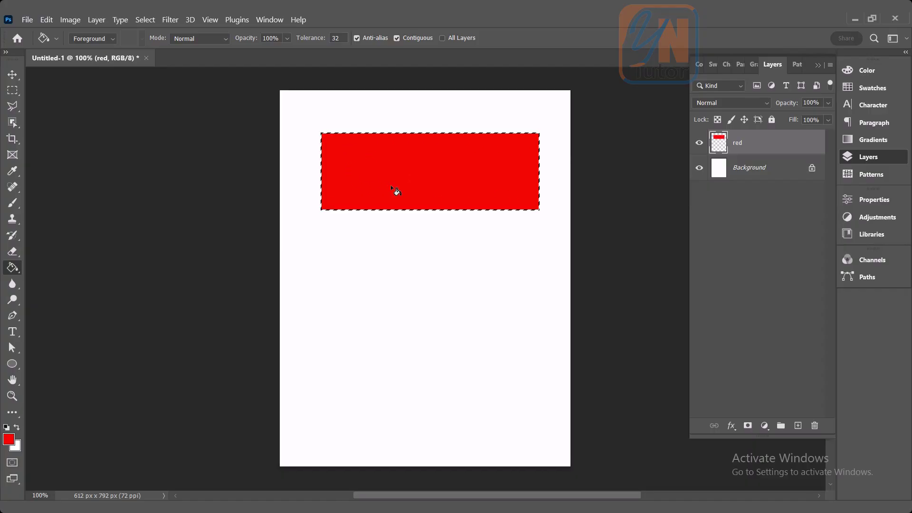
{"action": "key", "text": "ctrl+z"}
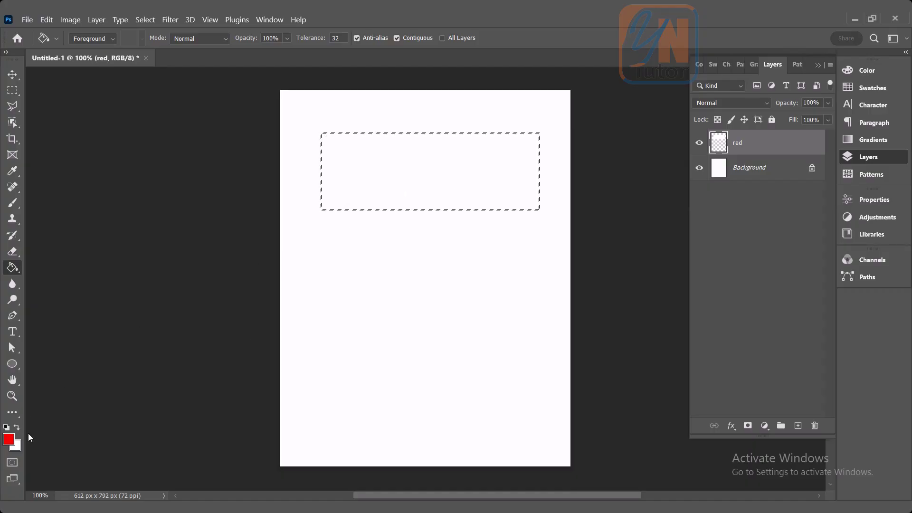
{"action": "left_click", "coordinate": [458, 175]}
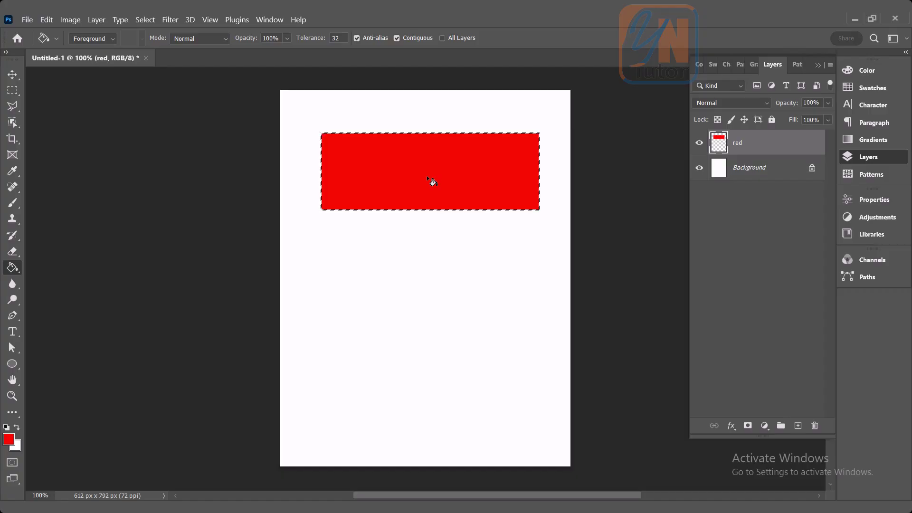
{"action": "key", "text": "Delete"}
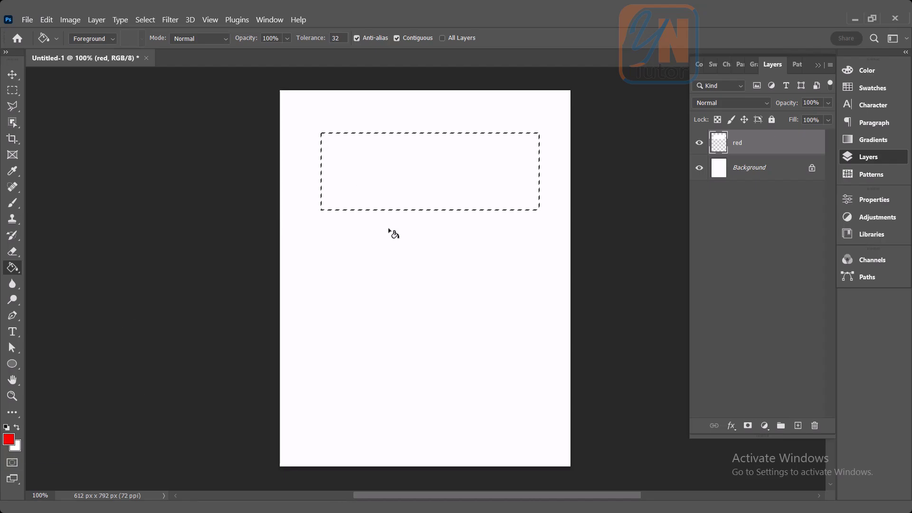
Step: Fill the selection on the red layer with the red foreground color and deselect it
{"action": "left_click", "coordinate": [432, 185]}
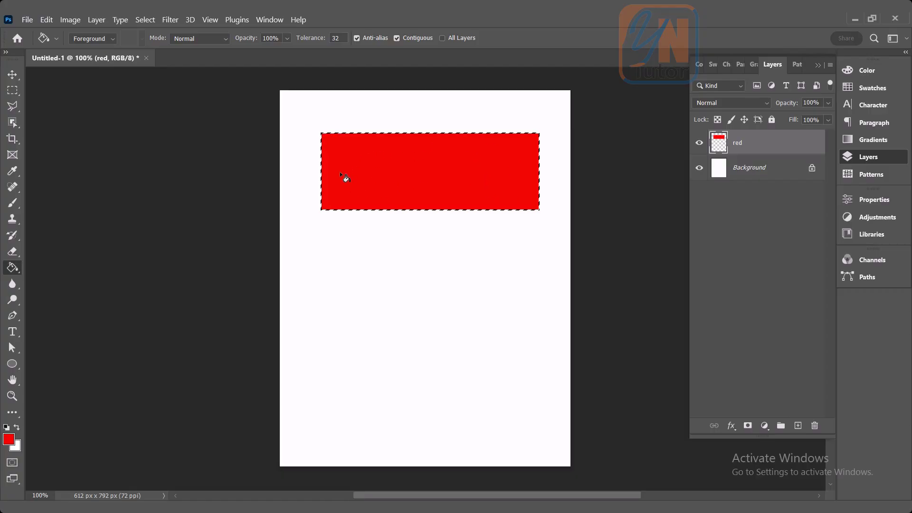
{"action": "left_click", "coordinate": [150, 19]}
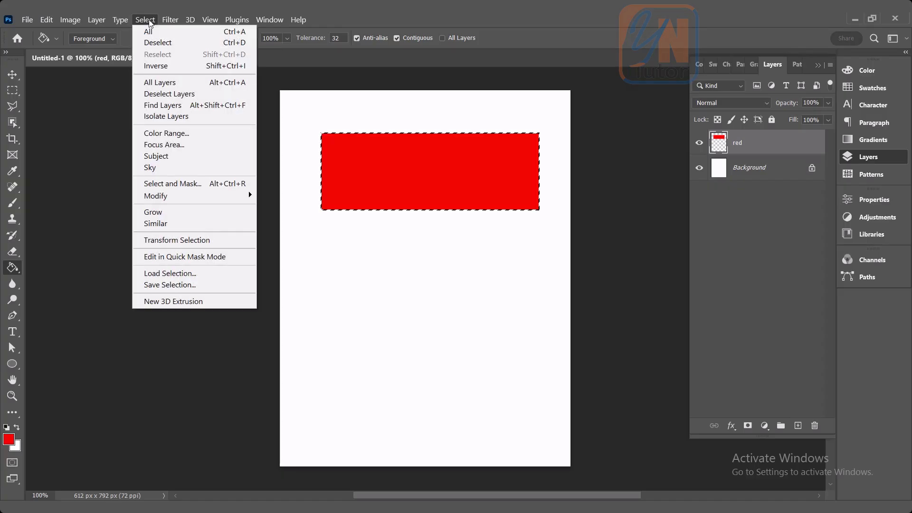
{"action": "left_click", "coordinate": [161, 43]}
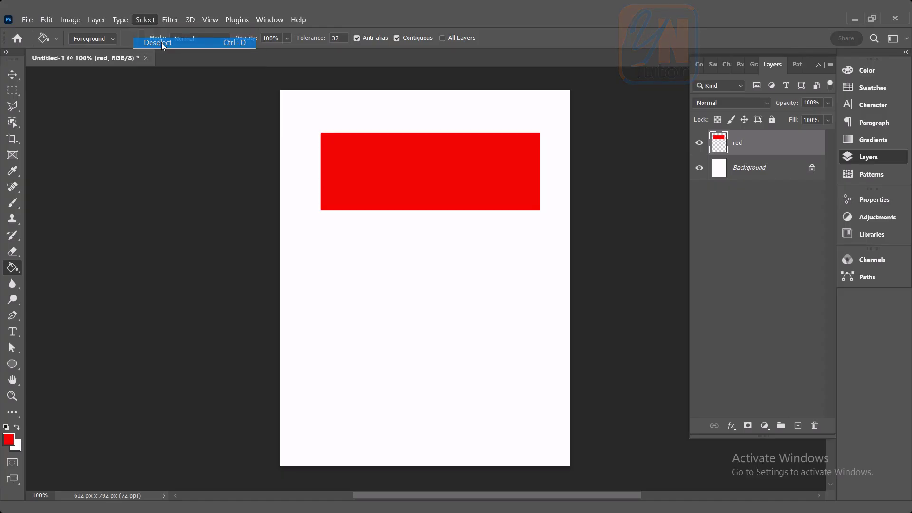
Step: Move the filled red rectangle down into the lower half of the page with the Move tool
{"action": "left_click", "coordinate": [14, 77]}
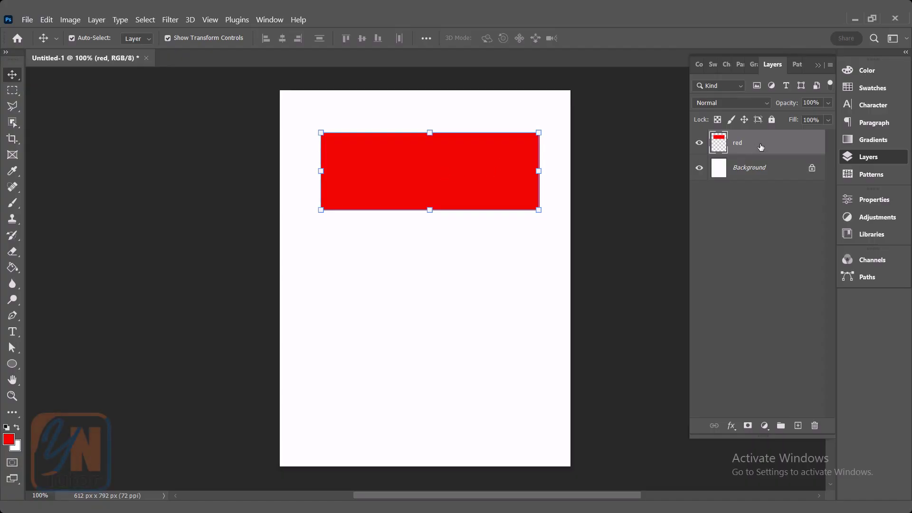
{"action": "left_click_drag", "start_coordinate": [481, 172], "coordinate": [458, 248]}
{"action": "left_click_drag", "start_coordinate": [393, 267], "coordinate": [423, 331]}
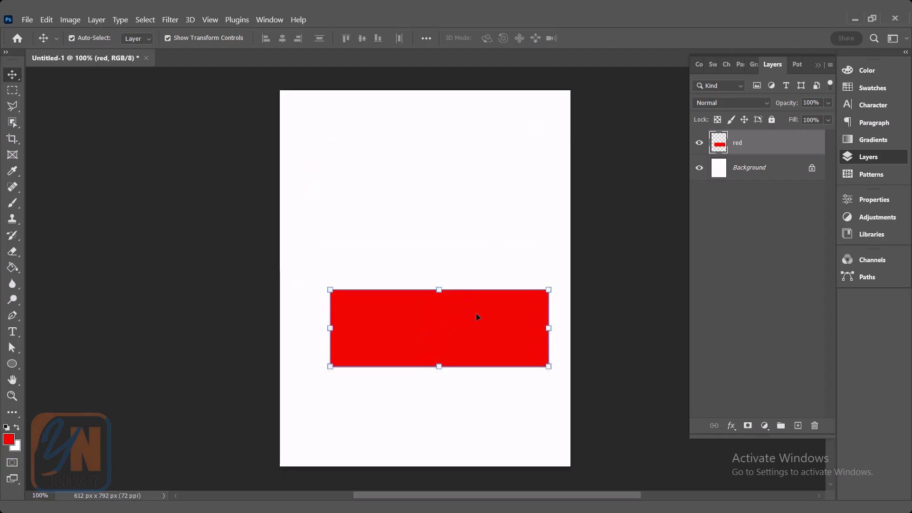
Step: Move the red rectangle to the upper part of the page, resize it into a wide, shallow bar, and deselect its layer
{"action": "left_click_drag", "start_coordinate": [477, 316], "coordinate": [435, 164]}
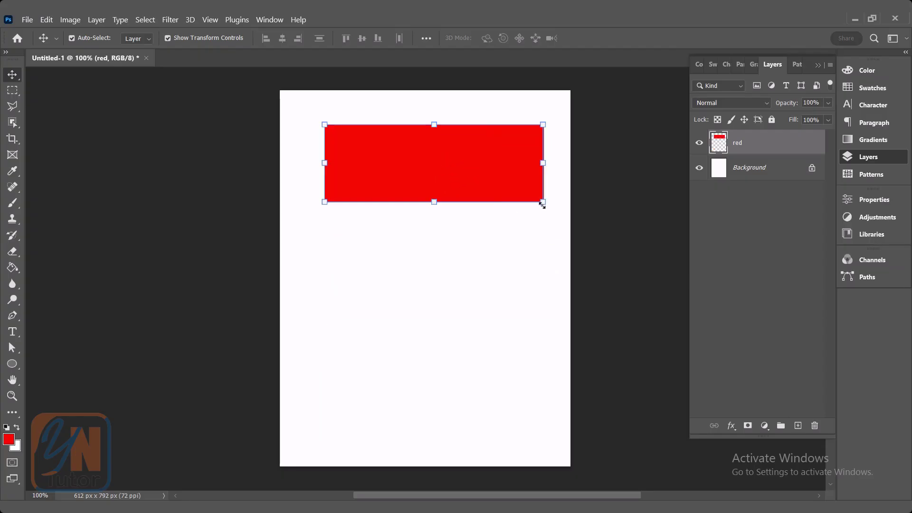
{"action": "left_click_drag", "start_coordinate": [542, 204], "coordinate": [471, 177]}
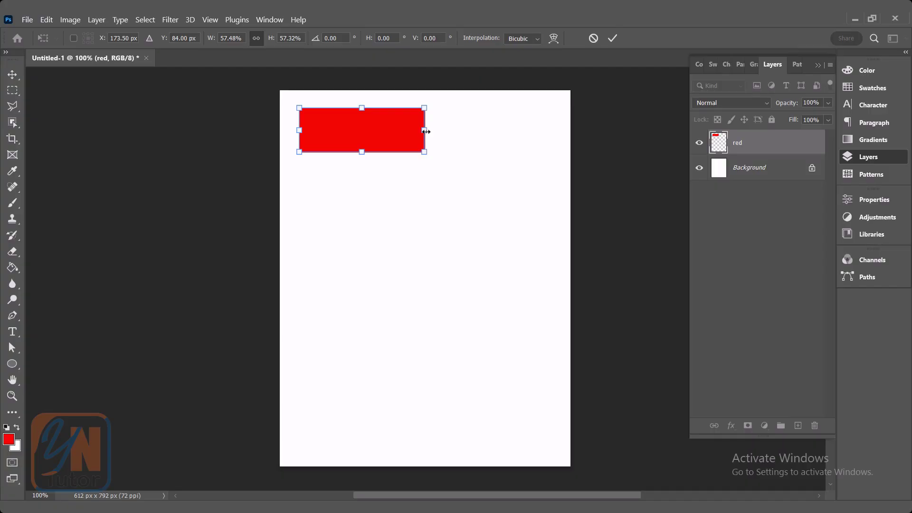
{"action": "left_click_drag", "start_coordinate": [427, 131], "coordinate": [550, 148]}
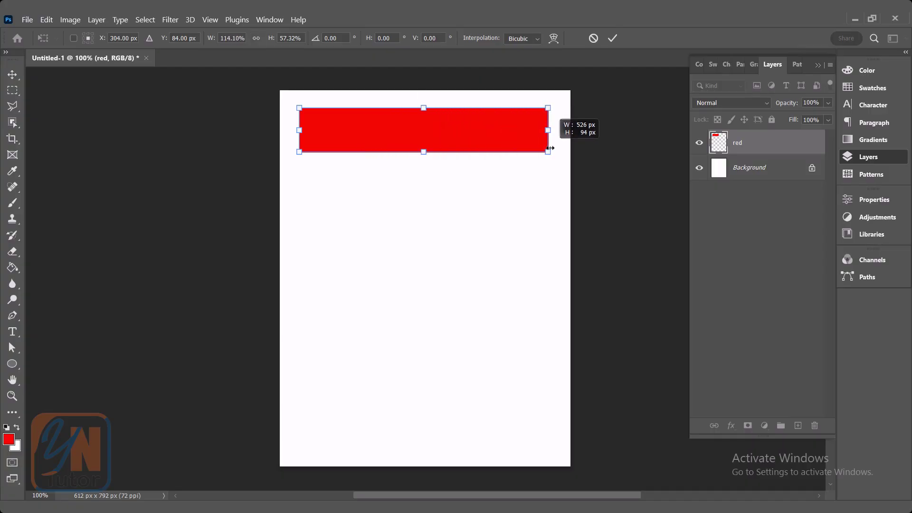
{"action": "left_click_drag", "start_coordinate": [424, 153], "coordinate": [428, 174]}
{"action": "mouse_move", "coordinate": [549, 109]}
{"action": "left_mouse_down"}
{"action": "mouse_move", "coordinate": [492, 135]}
{"action": "mouse_move", "coordinate": [550, 114]}
{"action": "left_mouse_up"}
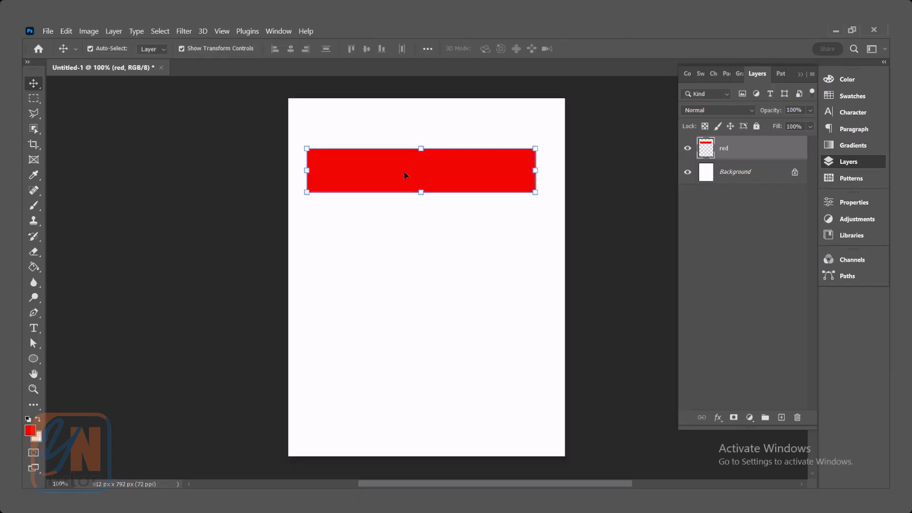
{"action": "left_click", "coordinate": [416, 234]}
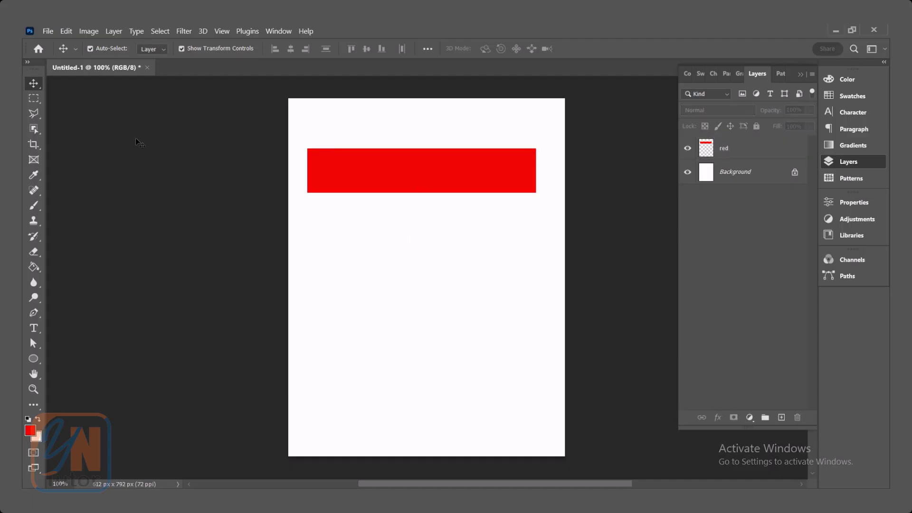
Step: Draw a circular selection below the red bar with the Elliptical Marquee tool, leaving Anti-alias off
{"action": "left_click", "coordinate": [37, 103]}
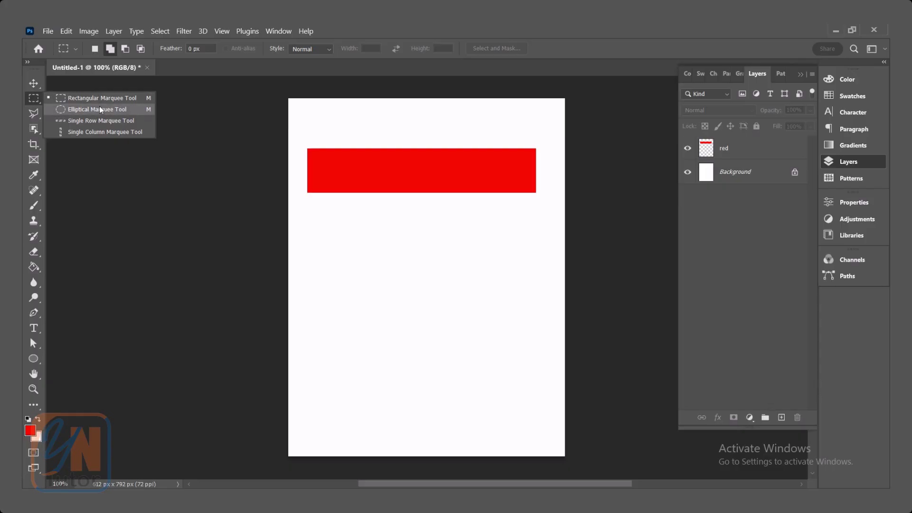
{"action": "left_click", "coordinate": [97, 110]}
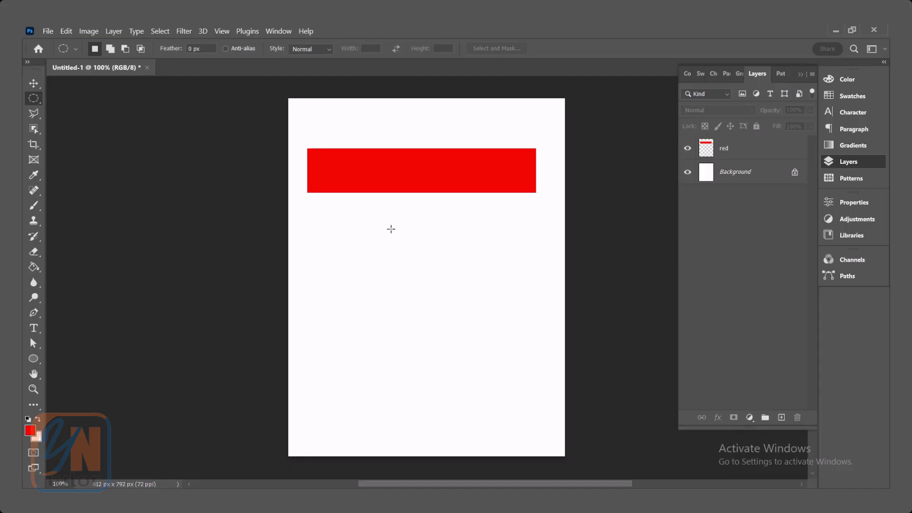
{"action": "left_click_drag", "start_coordinate": [391, 229], "coordinate": [510, 343]}
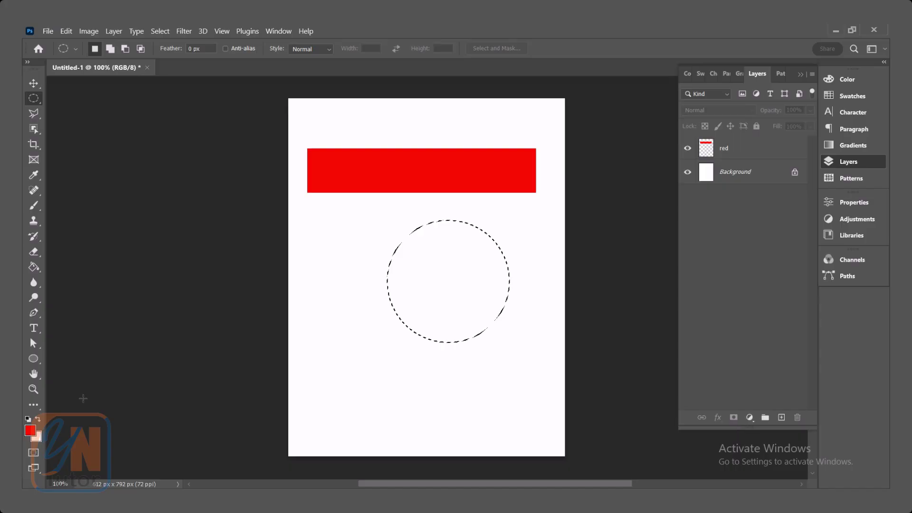
Step: Set the foreground color to bright blue, #07a1f1
{"action": "left_click", "coordinate": [30, 432]}
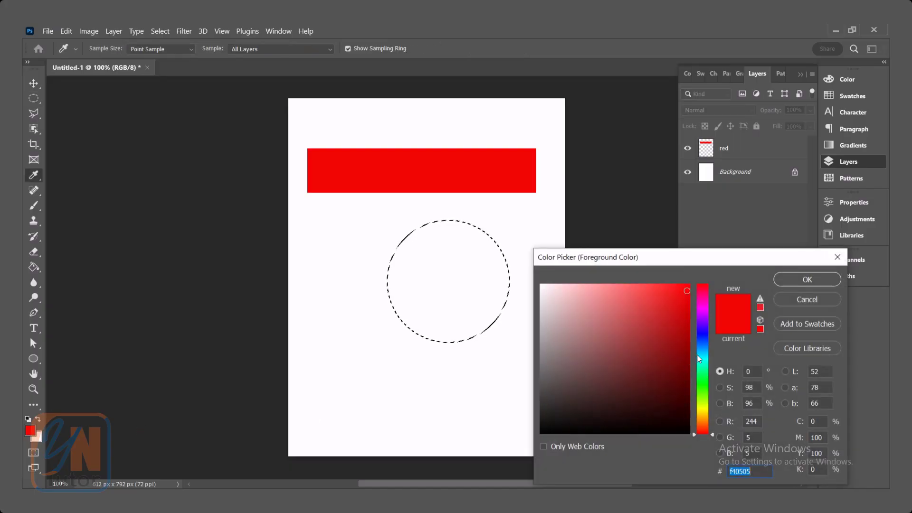
{"action": "left_click", "coordinate": [703, 340]}
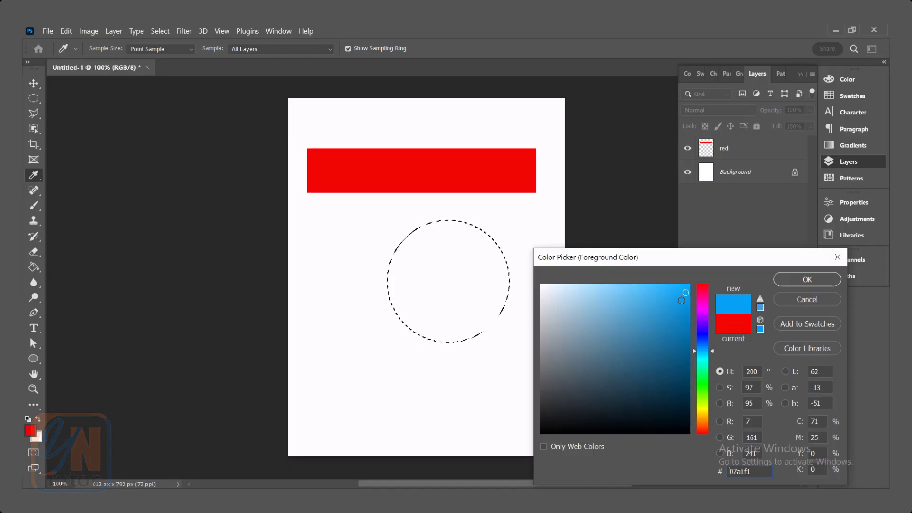
{"action": "left_click", "coordinate": [808, 279]}
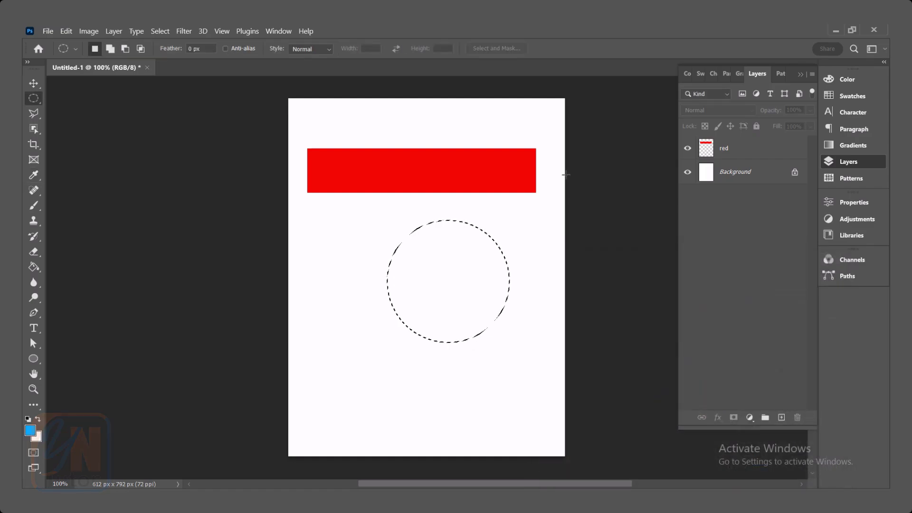
Step: Create a new layer above the red layer and name it blue
{"action": "left_click", "coordinate": [740, 151]}
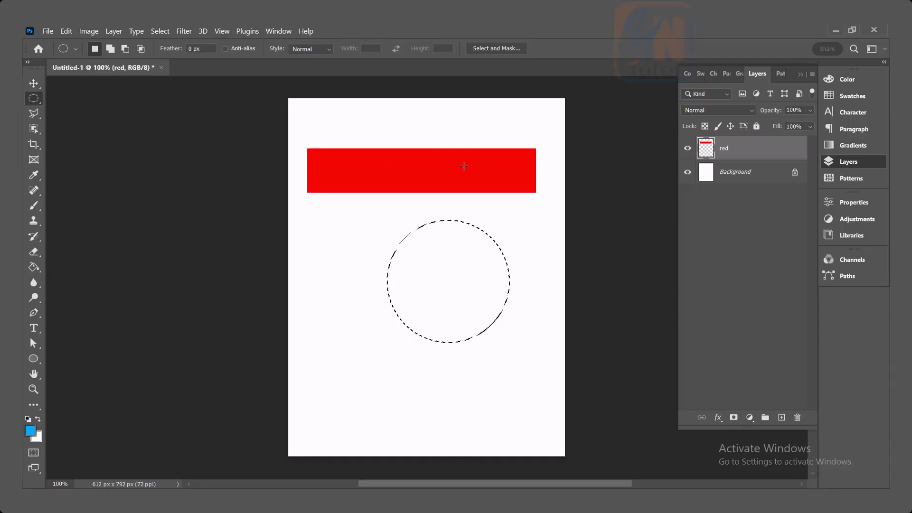
{"action": "left_click", "coordinate": [737, 173]}
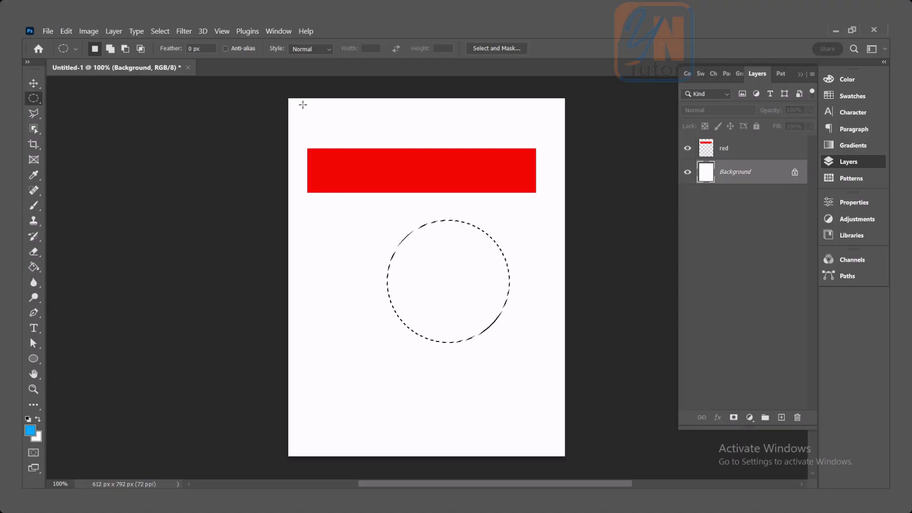
{"action": "left_click", "coordinate": [751, 156]}
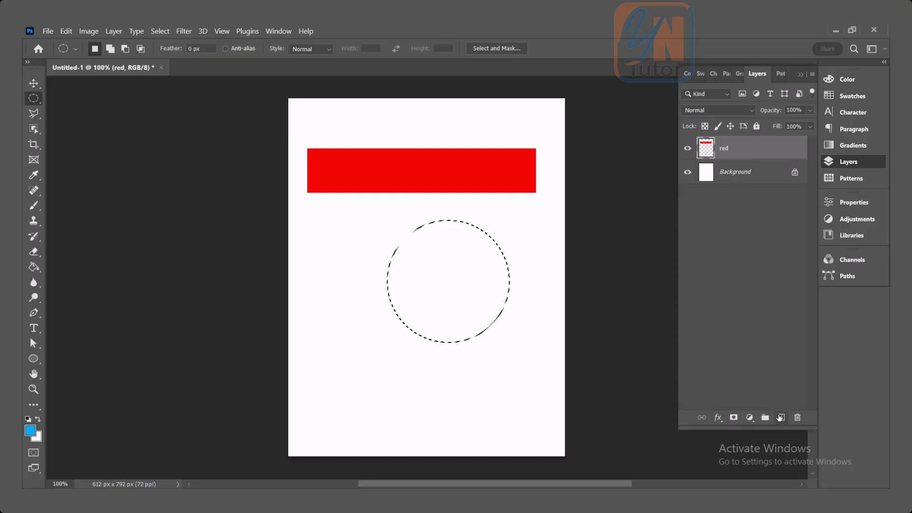
{"action": "left_click", "coordinate": [779, 418]}
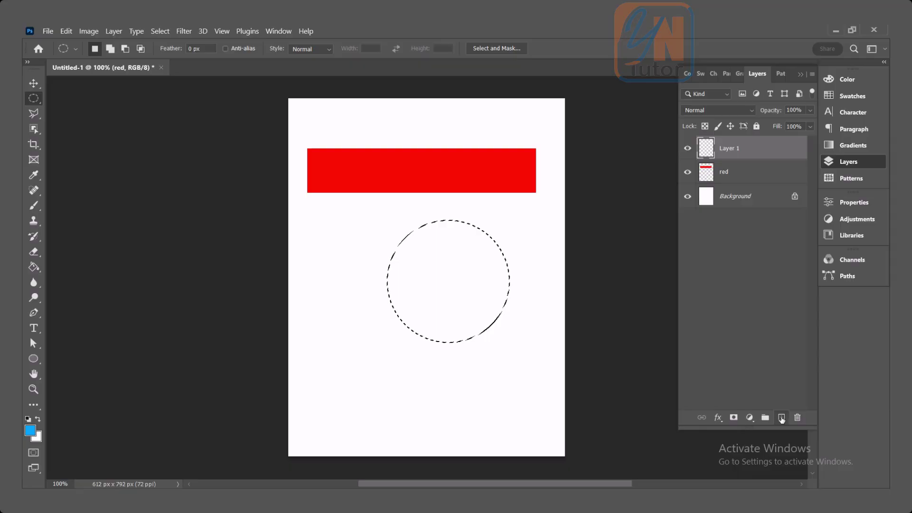
{"action": "double_click", "coordinate": [729, 149]}
{"action": "type", "text": "bl"}
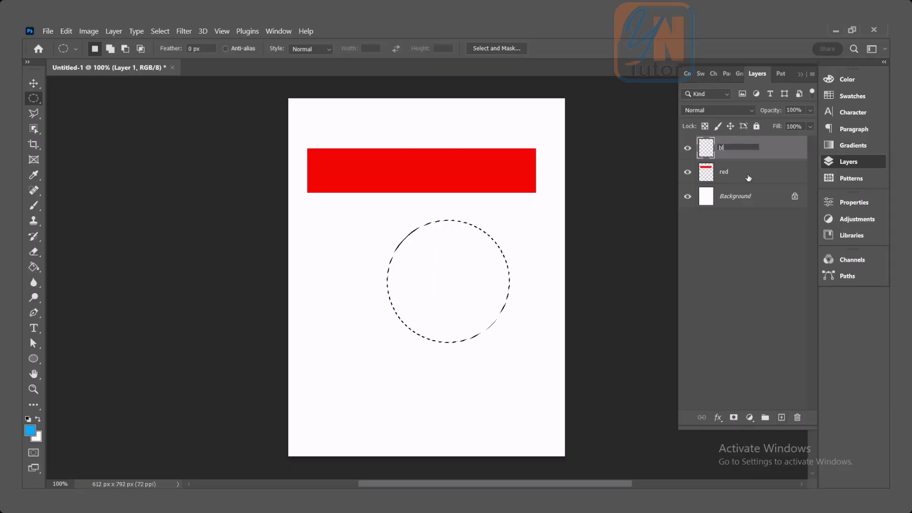
{"action": "type", "text": "ue"}
{"action": "key", "text": "Return"}
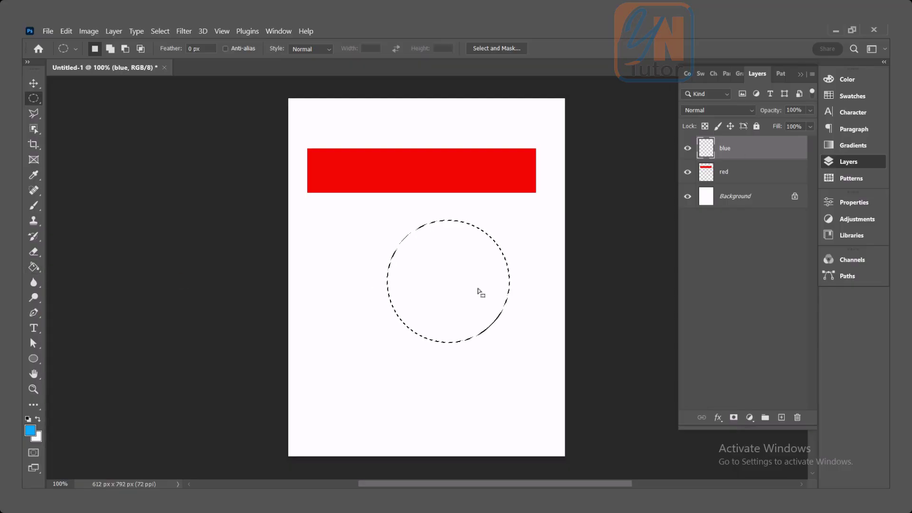
Step: Fill the circular selection on the blue layer with the blue foreground color and deselect it
{"action": "key", "text": "alt"}
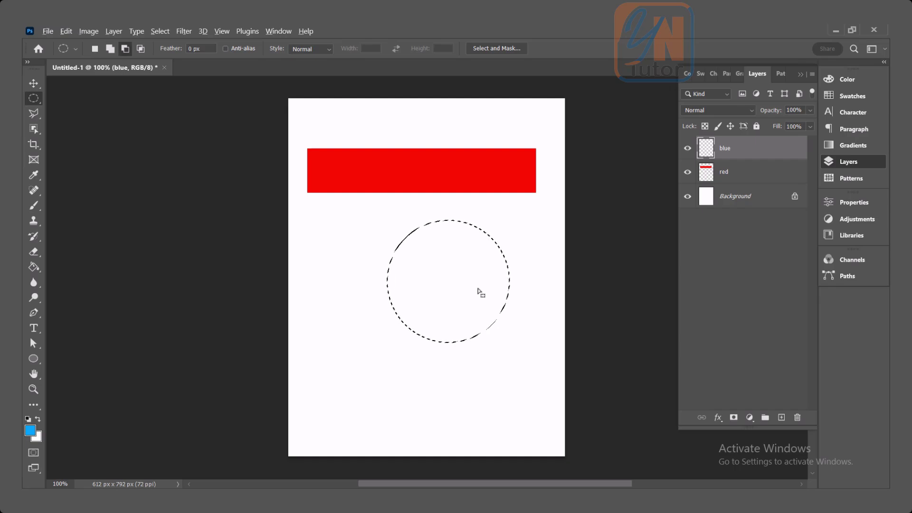
{"action": "key", "text": "alt+BackSpace"}
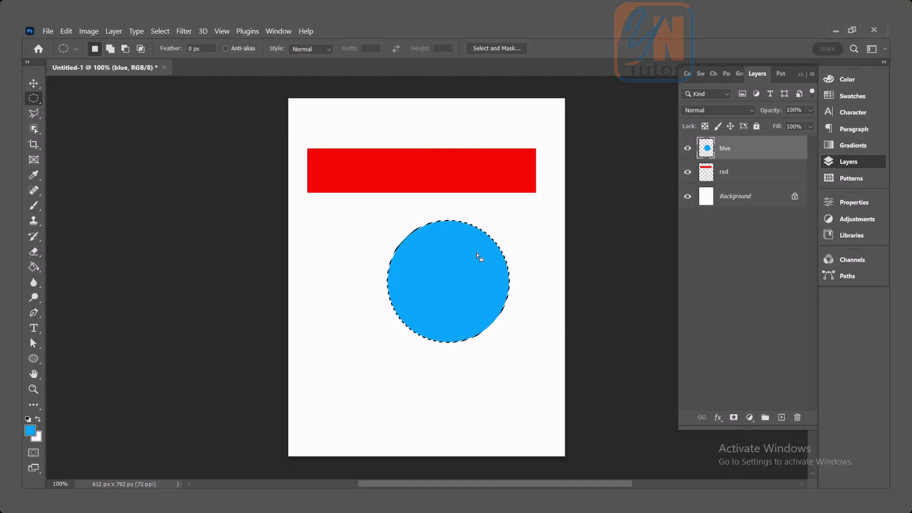
{"action": "key", "text": "ctrl+d"}
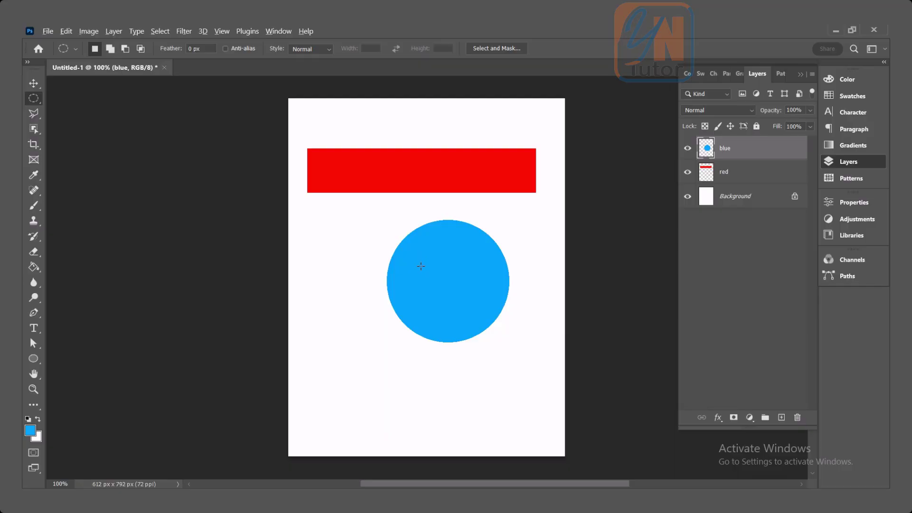
Step: Inspect the blue circle's edge up close, and move the circle against the right edge of the page with the Move tool
{"action": "scroll", "coordinate": [421, 266], "scroll_direction": "up", "scroll_amount": 10}
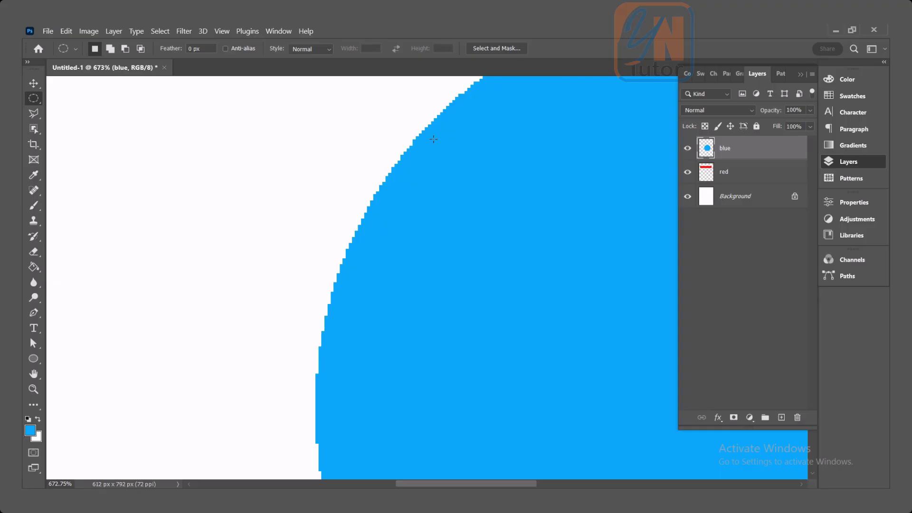
{"action": "key", "text": "alt"}
{"action": "scroll", "coordinate": [338, 280], "scroll_direction": "down", "scroll_amount": 5}
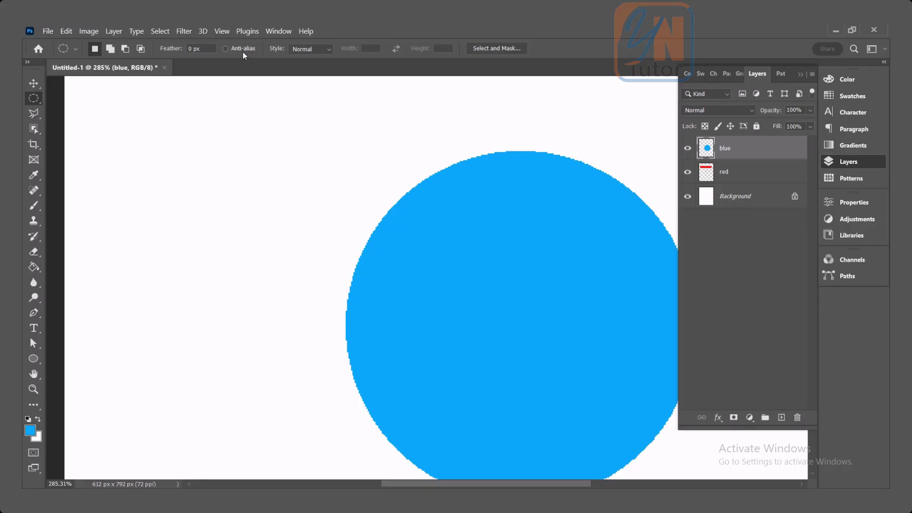
{"action": "scroll", "coordinate": [357, 144], "scroll_direction": "down", "scroll_amount": 2}
{"action": "scroll", "coordinate": [357, 145], "scroll_direction": "down", "scroll_amount": 3}
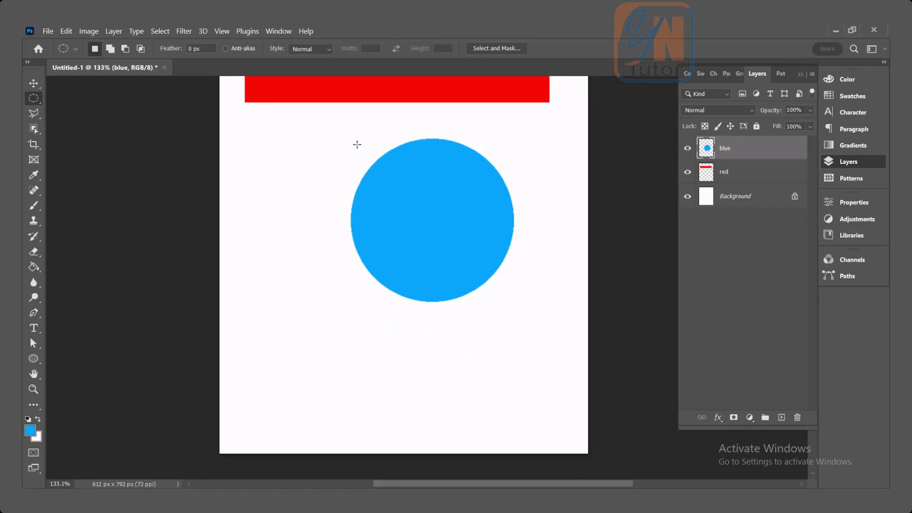
{"action": "scroll", "coordinate": [358, 144], "scroll_direction": "down", "scroll_amount": 2}
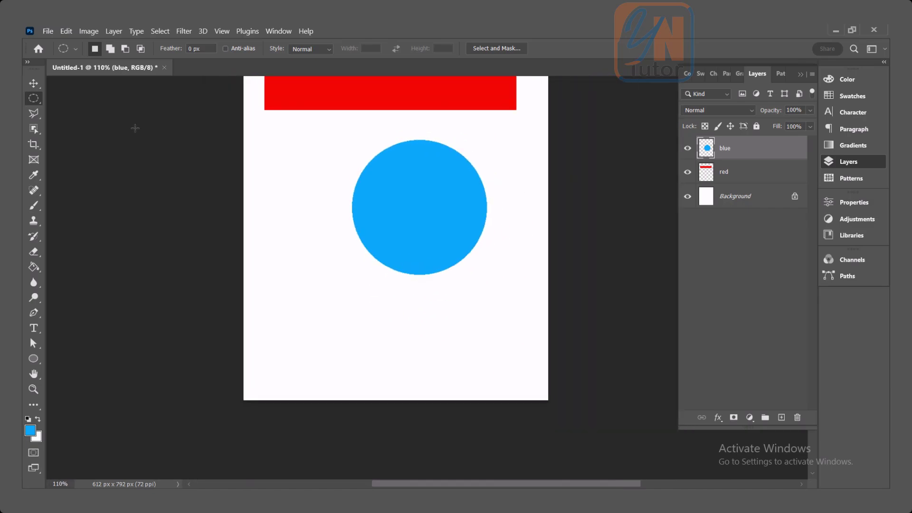
{"action": "left_click", "coordinate": [35, 85]}
{"action": "left_click_drag", "start_coordinate": [407, 192], "coordinate": [468, 188]}
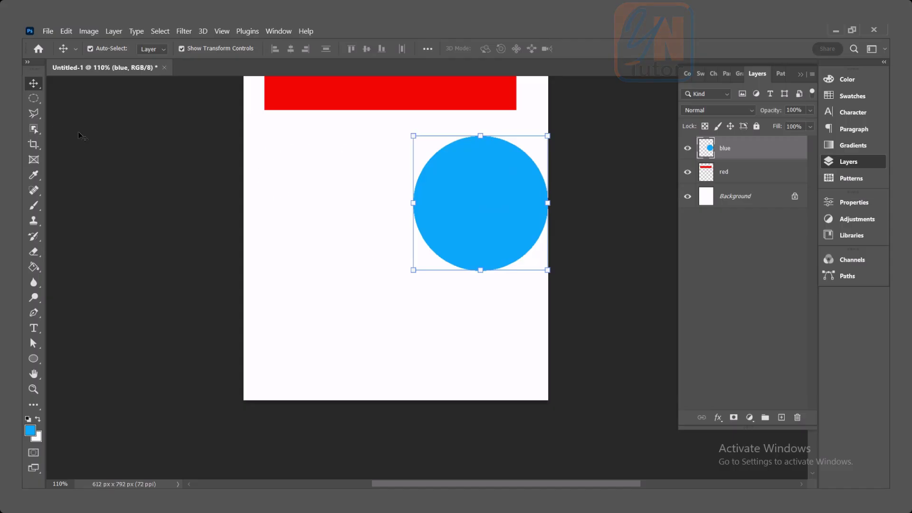
Step: Turn on Anti-alias for the Elliptical Marquee tool and draw a second circular selection to the left of the blue circle
{"action": "left_click", "coordinate": [36, 100]}
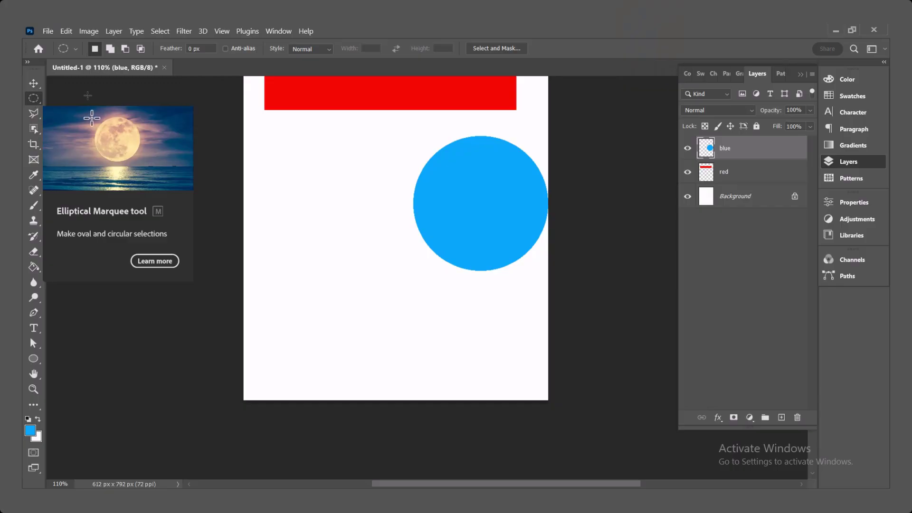
{"action": "left_click", "coordinate": [225, 49]}
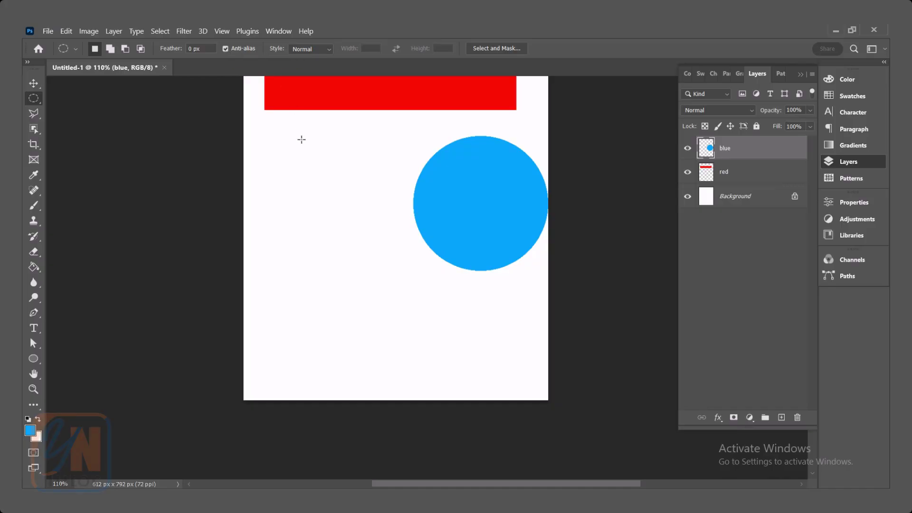
{"action": "left_click_drag", "start_coordinate": [297, 167], "coordinate": [406, 275]}
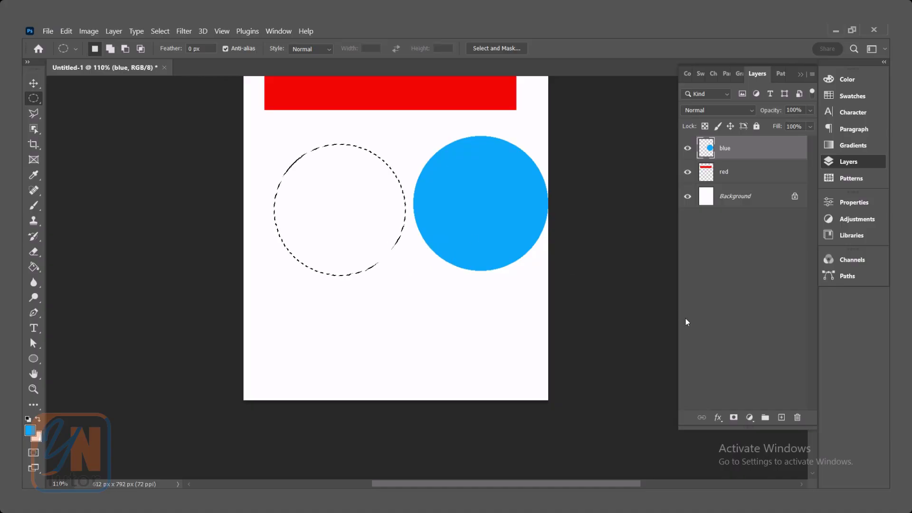
Step: Create a new layer above the blue layer and name it blue2
{"action": "left_click", "coordinate": [781, 418]}
{"action": "double_click", "coordinate": [728, 148]}
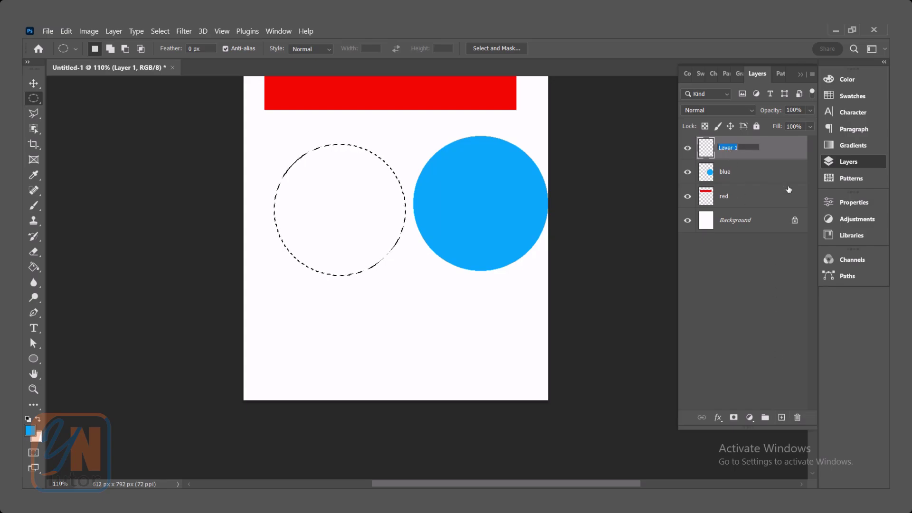
{"action": "type", "text": "blue"}
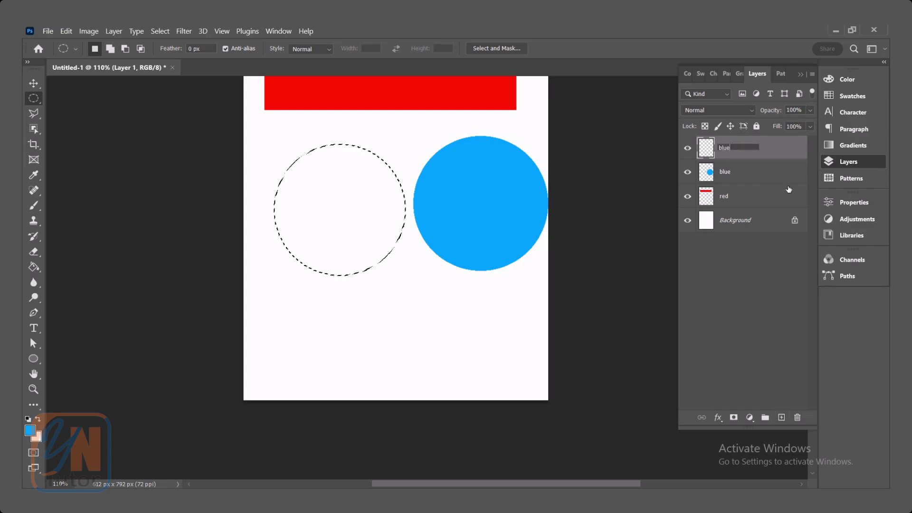
{"action": "type", "text": "2"}
{"action": "key", "text": "Return"}
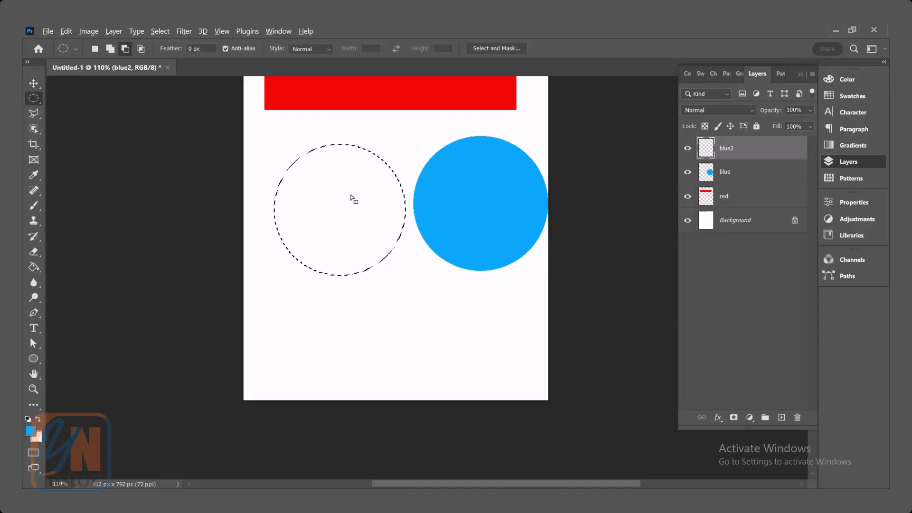
Step: Fill the second circular selection on the blue2 layer with the blue foreground color and deselect it
{"action": "key", "text": "alt+BackSpace"}
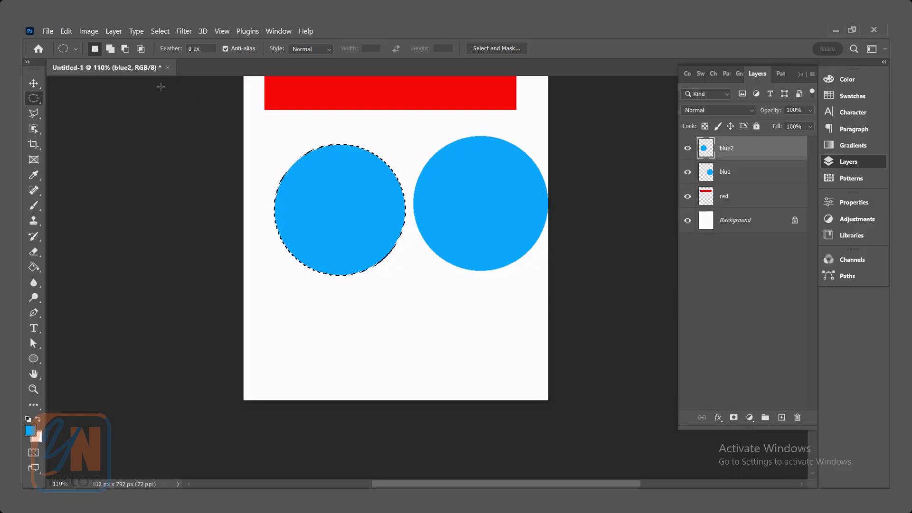
{"action": "left_click", "coordinate": [153, 28]}
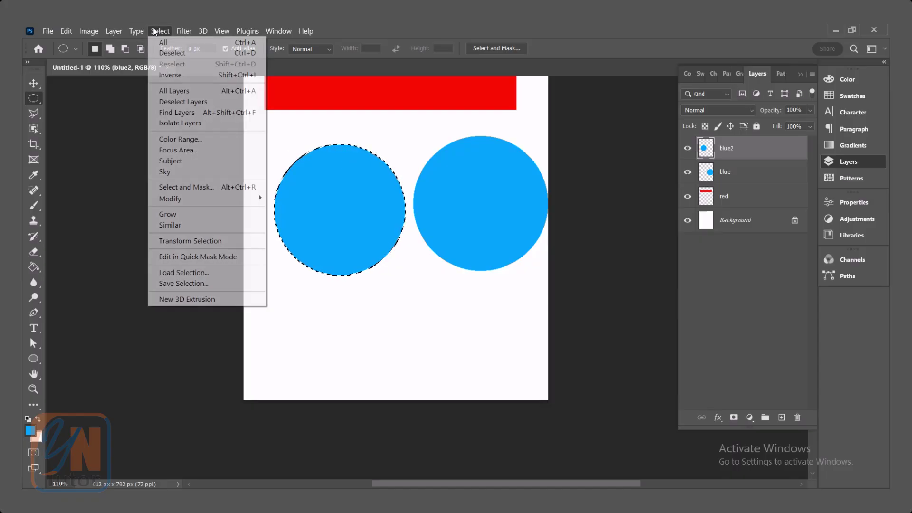
{"action": "left_click", "coordinate": [170, 54]}
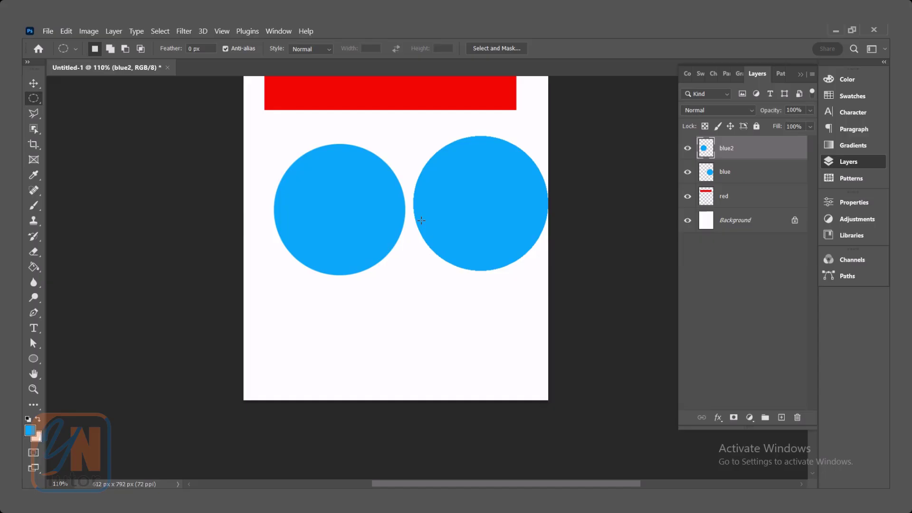
Step: Compare the facing edges of the anti-aliased blue2 circle and the non-anti-aliased blue circle up close
{"action": "scroll", "coordinate": [421, 221], "scroll_direction": "up", "scroll_amount": 7}
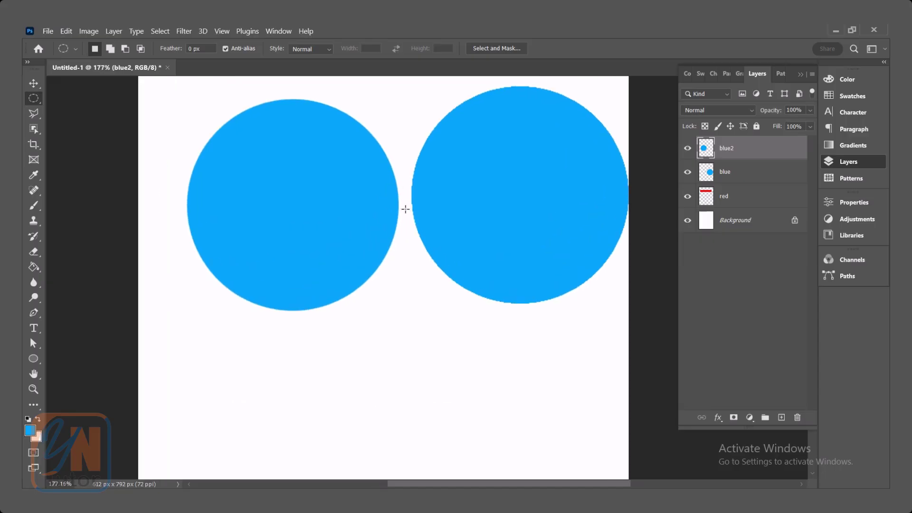
{"action": "scroll", "coordinate": [409, 197], "scroll_direction": "up", "scroll_amount": 4}
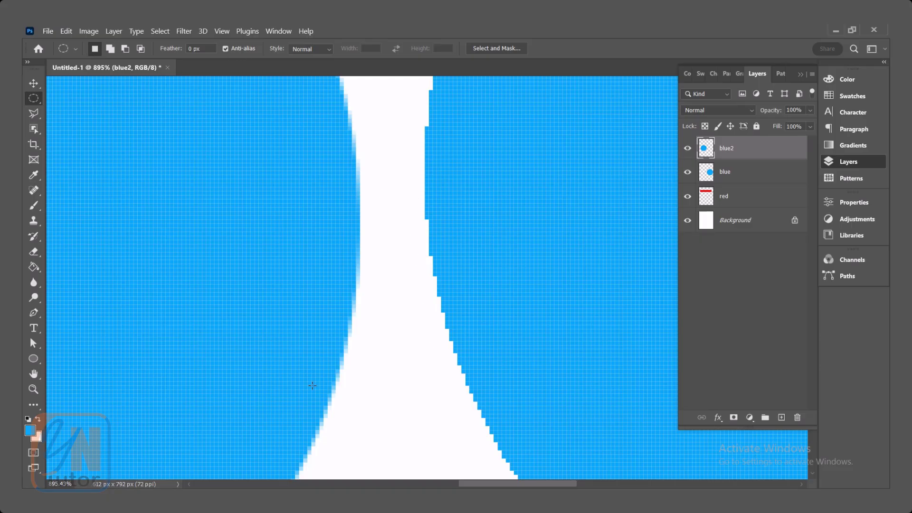
{"action": "scroll", "coordinate": [313, 386], "scroll_direction": "down", "scroll_amount": 5}
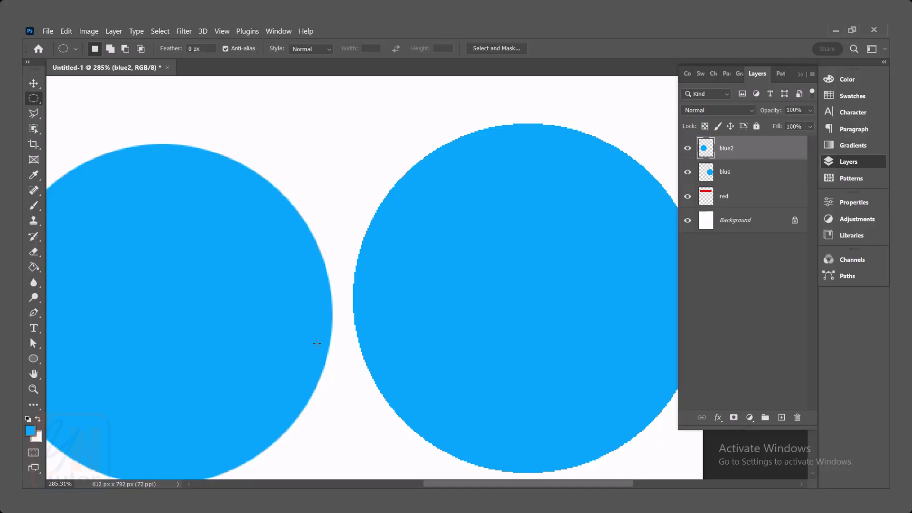
{"action": "scroll", "coordinate": [317, 343], "scroll_direction": "down", "scroll_amount": 2}
Step: Move the two blue circles apart toward opposite edges of the page with the Move tool, keeping them roughly level below the red rectangle
{"action": "left_click", "coordinate": [34, 83]}
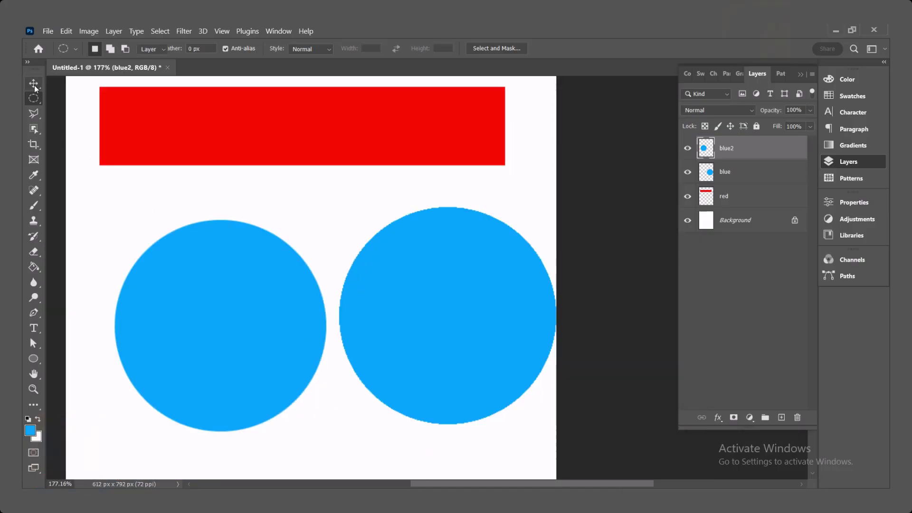
{"action": "left_click_drag", "start_coordinate": [209, 311], "coordinate": [92, 286]}
{"action": "left_click_drag", "start_coordinate": [415, 299], "coordinate": [484, 293]}
{"action": "scroll", "coordinate": [381, 294], "scroll_direction": "down", "scroll_amount": 1}
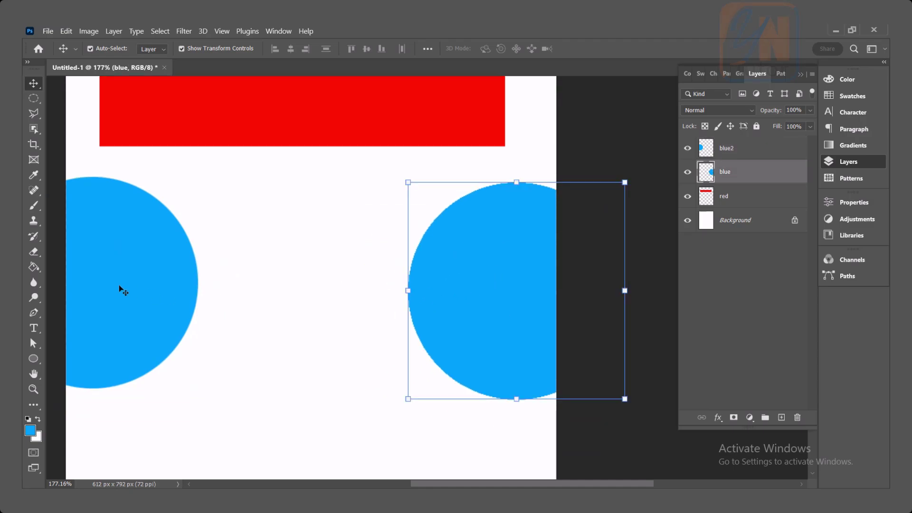
{"action": "mouse_move", "coordinate": [153, 287]}
{"action": "left_mouse_down"}
{"action": "mouse_move", "coordinate": [124, 286]}
{"action": "mouse_move", "coordinate": [137, 279]}
{"action": "left_mouse_up"}
{"action": "left_click_drag", "start_coordinate": [556, 193], "coordinate": [578, 193]}
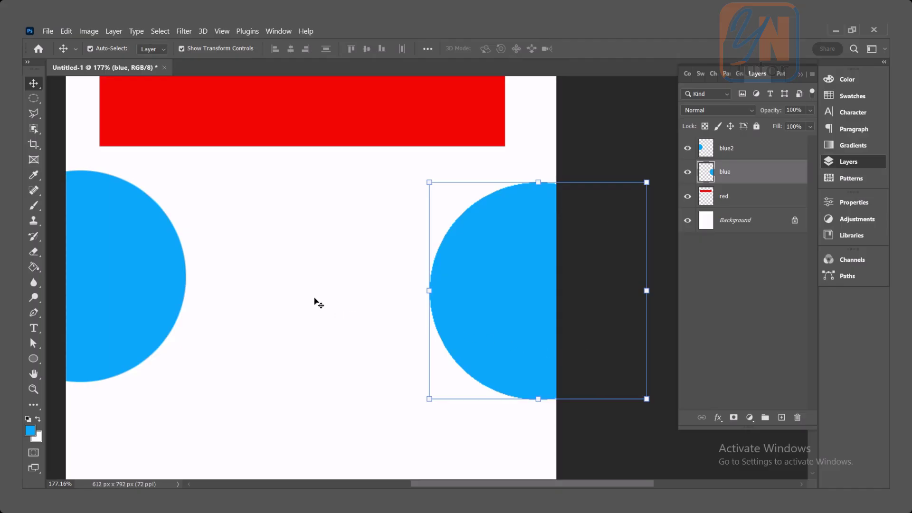
{"action": "left_click_drag", "start_coordinate": [486, 283], "coordinate": [491, 278]}
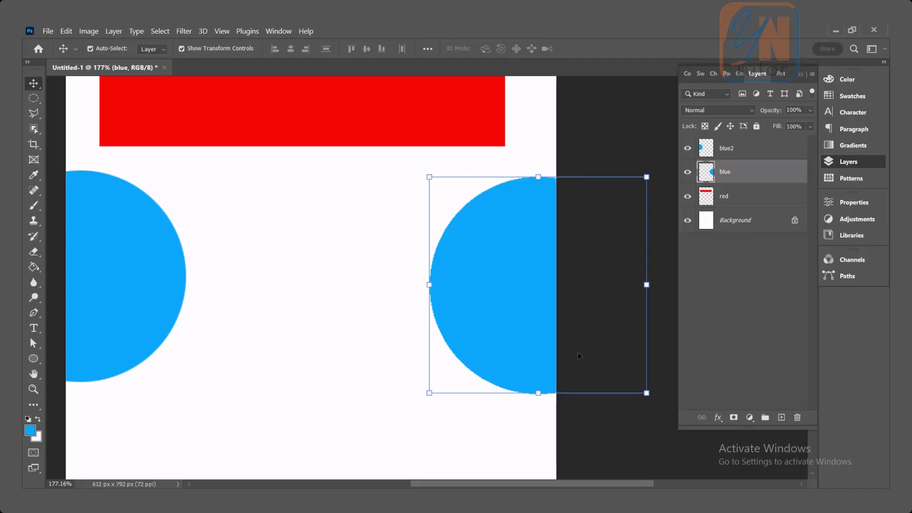
{"action": "left_click_drag", "start_coordinate": [521, 287], "coordinate": [447, 278]}
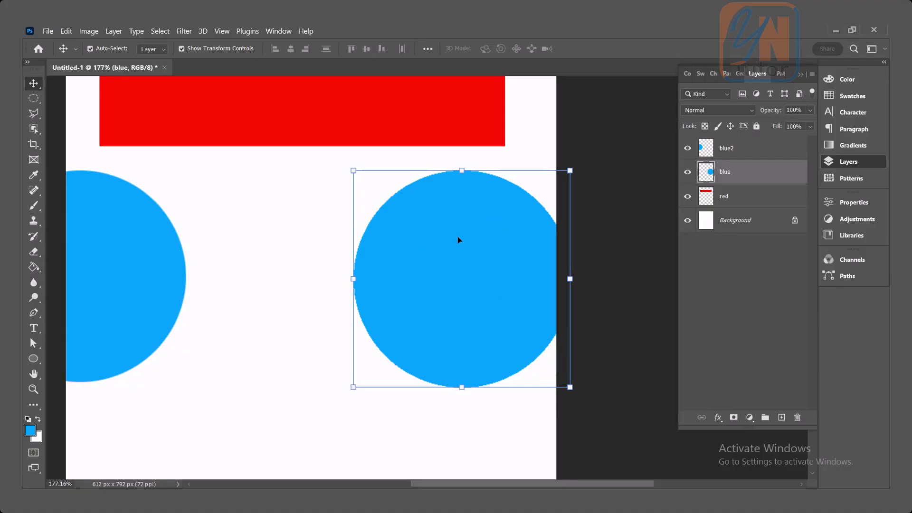
Step: Delete the blue and blue2 layers with their circles
{"action": "key", "text": "Delete"}
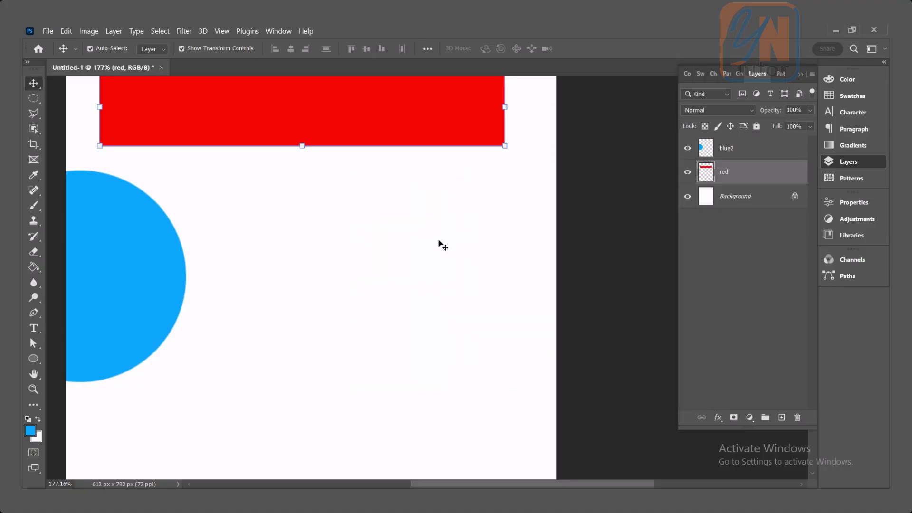
{"action": "left_click", "coordinate": [153, 244]}
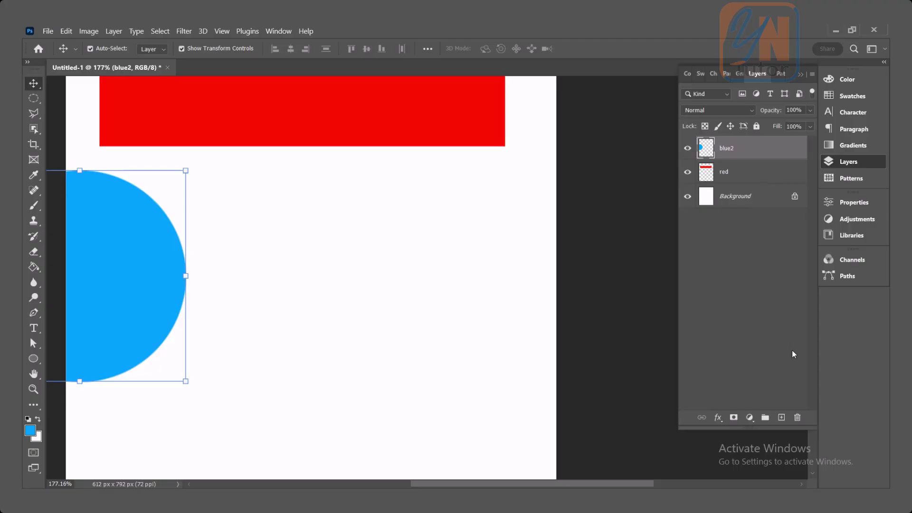
{"action": "left_click", "coordinate": [798, 418]}
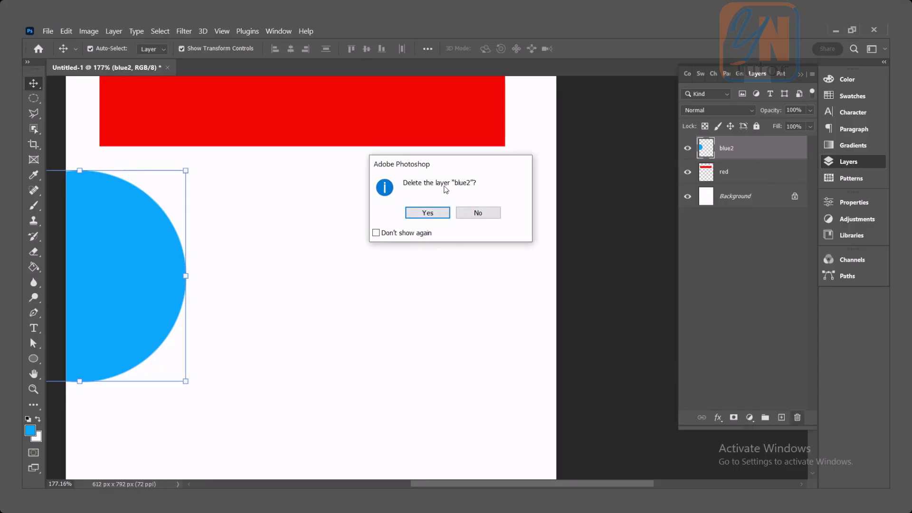
{"action": "left_click", "coordinate": [430, 213]}
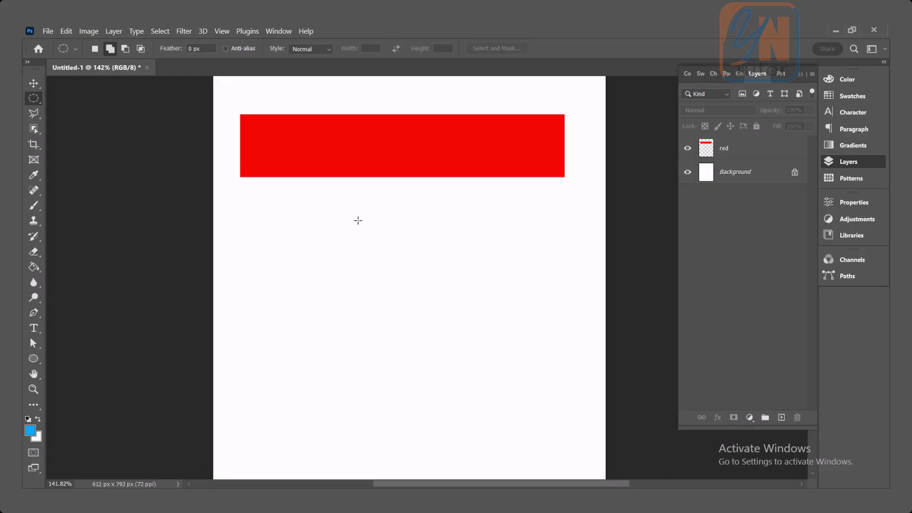
Step: Set the Elliptical Marquee's feather to 10 px and draw a roughly circular selection below the red rectangle
{"action": "left_click", "coordinate": [208, 49]}
{"action": "type", "text": "10"}
{"action": "left_click_drag", "start_coordinate": [347, 228], "coordinate": [485, 359]}
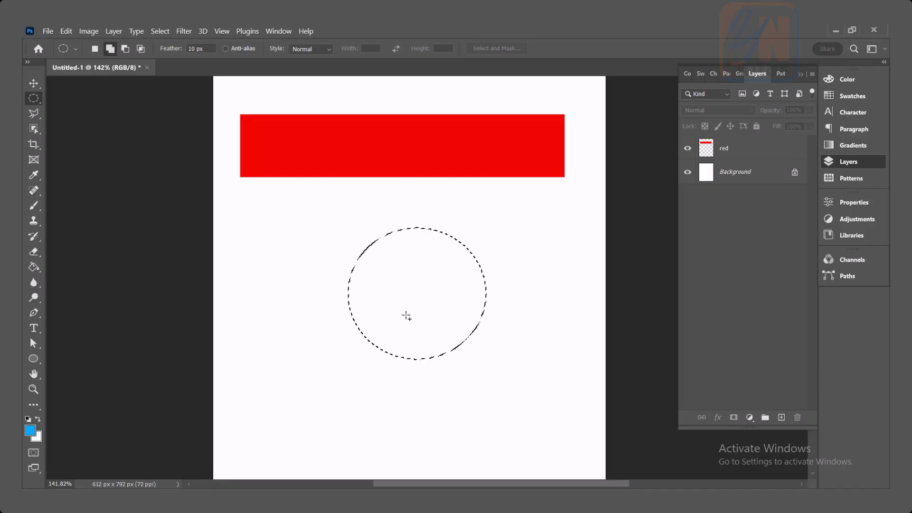
Step: Create a new layer above the red layer and name it blue
{"action": "left_click", "coordinate": [727, 151]}
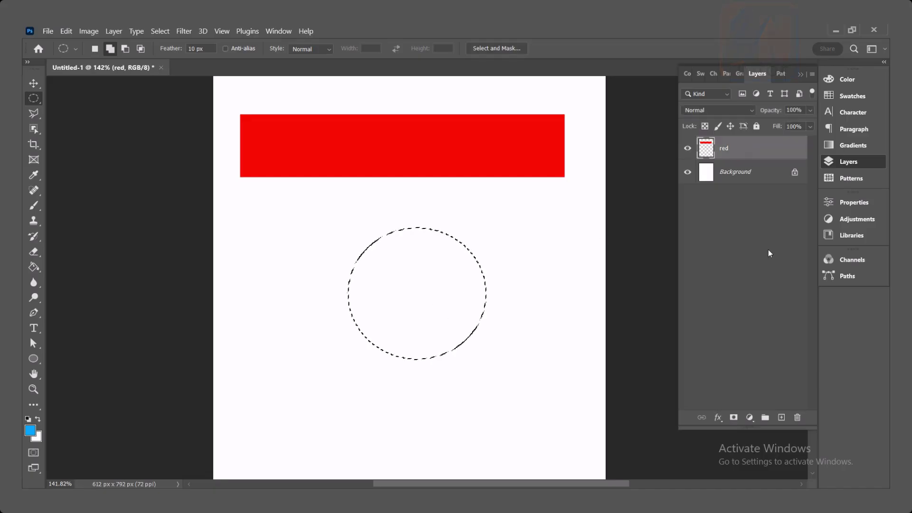
{"action": "left_click", "coordinate": [782, 418]}
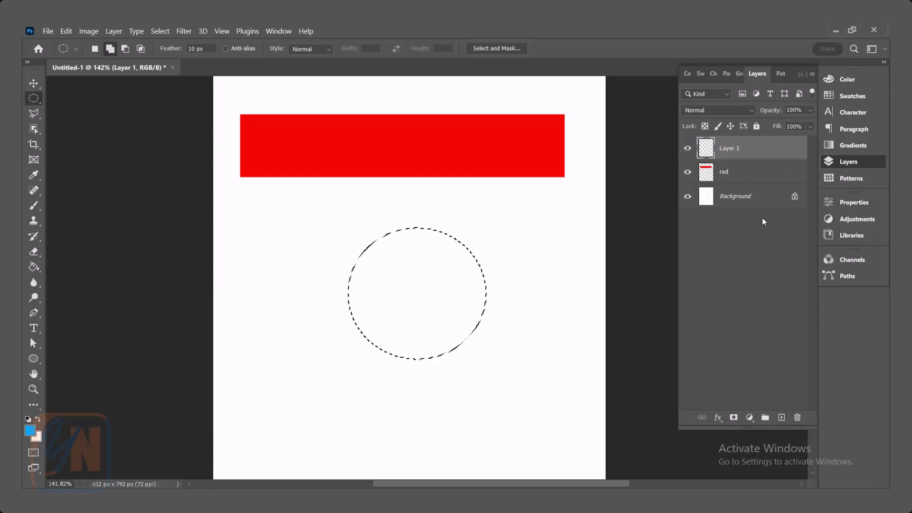
{"action": "double_click", "coordinate": [731, 148]}
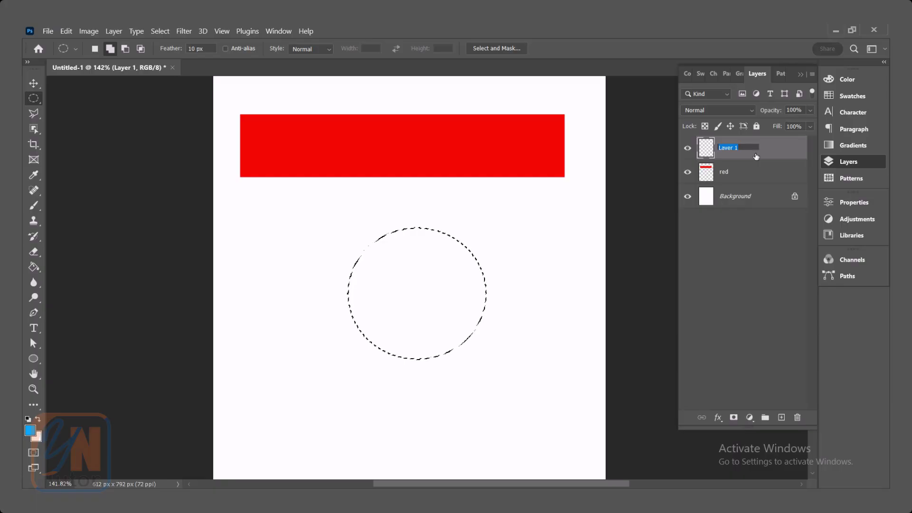
{"action": "type", "text": "blue"}
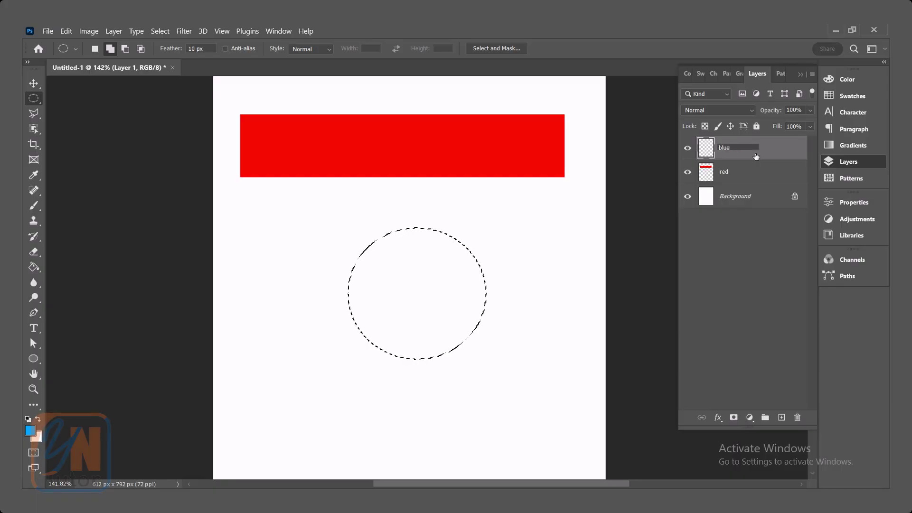
{"action": "key", "text": "Return"}
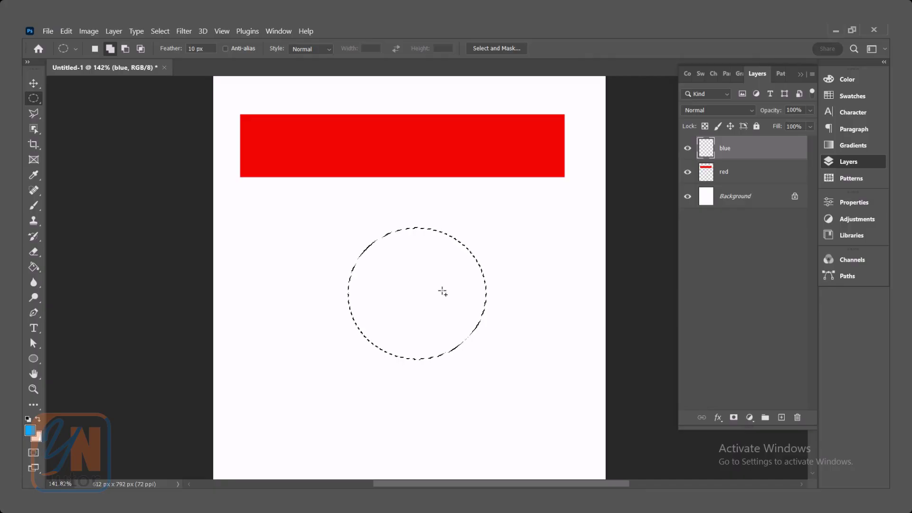
Step: Fill the feathered circular selection on the blue layer with the blue foreground color and deselect it
{"action": "key", "text": "alt+BackSpace"}
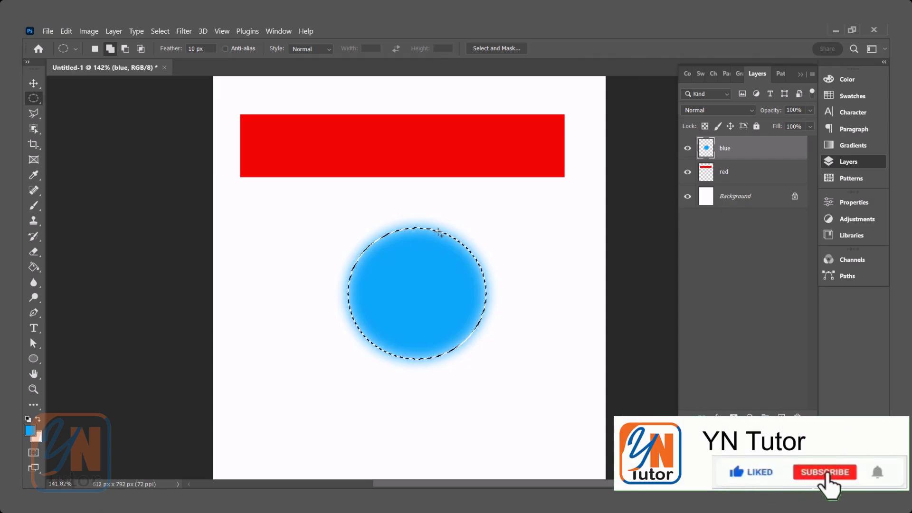
{"action": "left_click", "coordinate": [154, 32]}
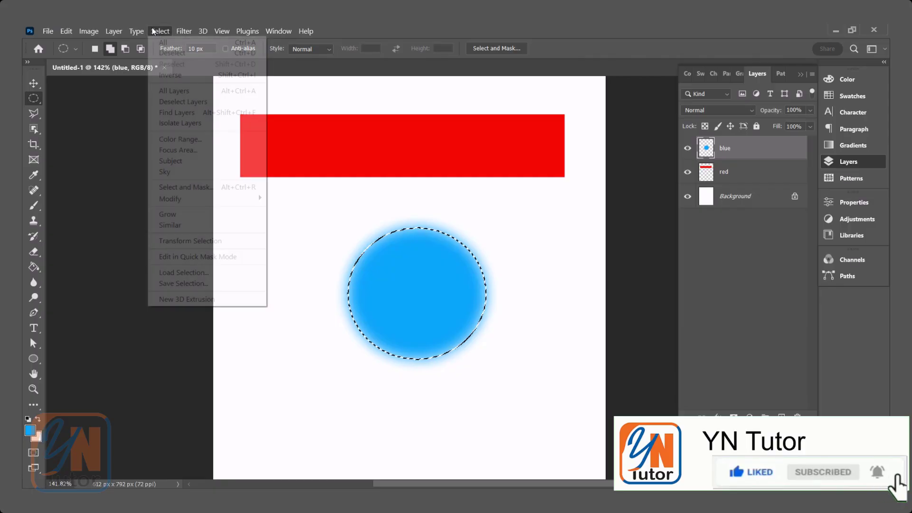
{"action": "left_click", "coordinate": [164, 54]}
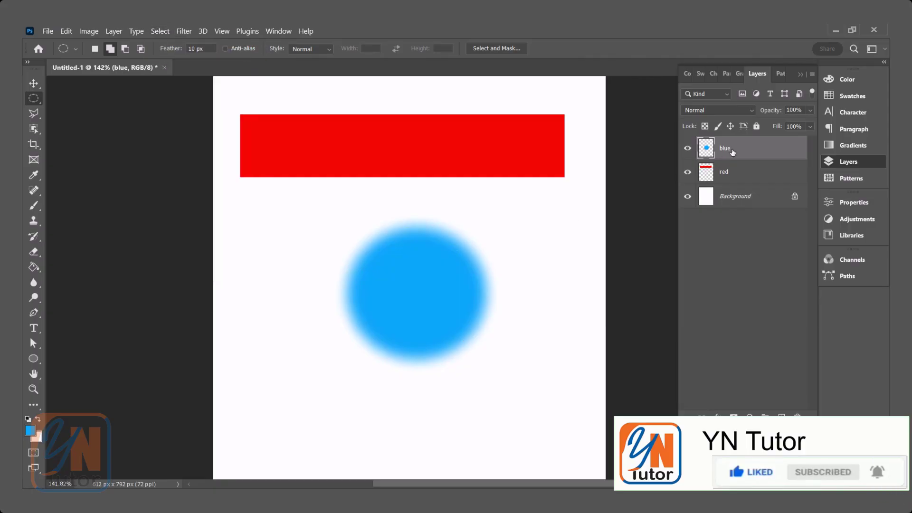
Step: Reposition the soft-edged blue circle just below the middle of the red rectangle with the Move tool
{"action": "left_click", "coordinate": [33, 84]}
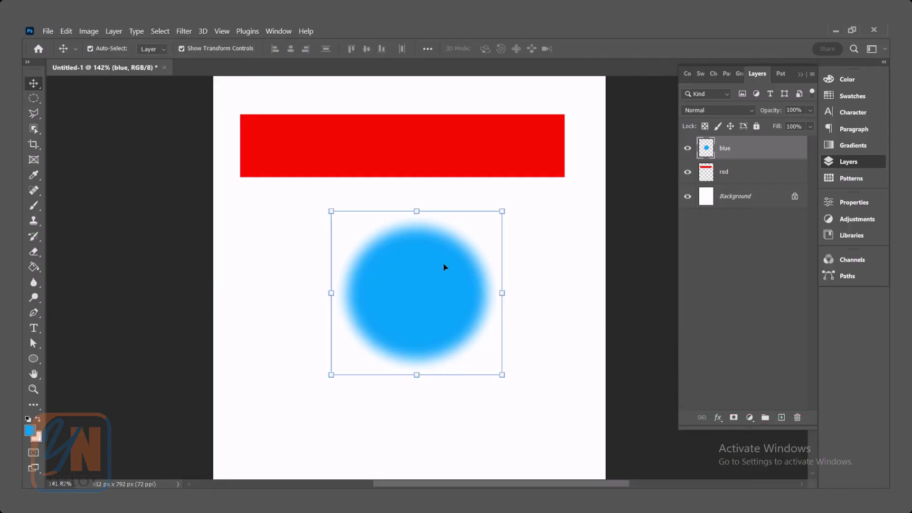
{"action": "left_click_drag", "start_coordinate": [446, 268], "coordinate": [361, 240]}
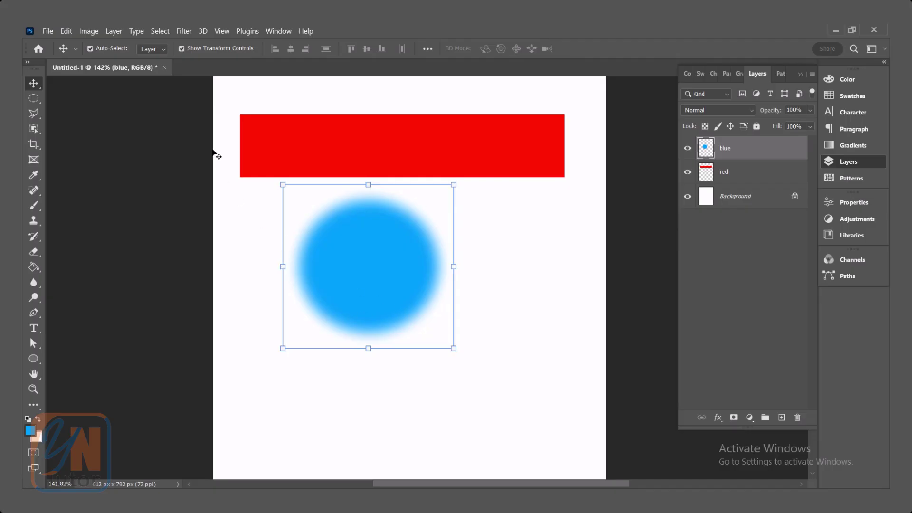
{"action": "left_click_drag", "start_coordinate": [338, 215], "coordinate": [428, 296]}
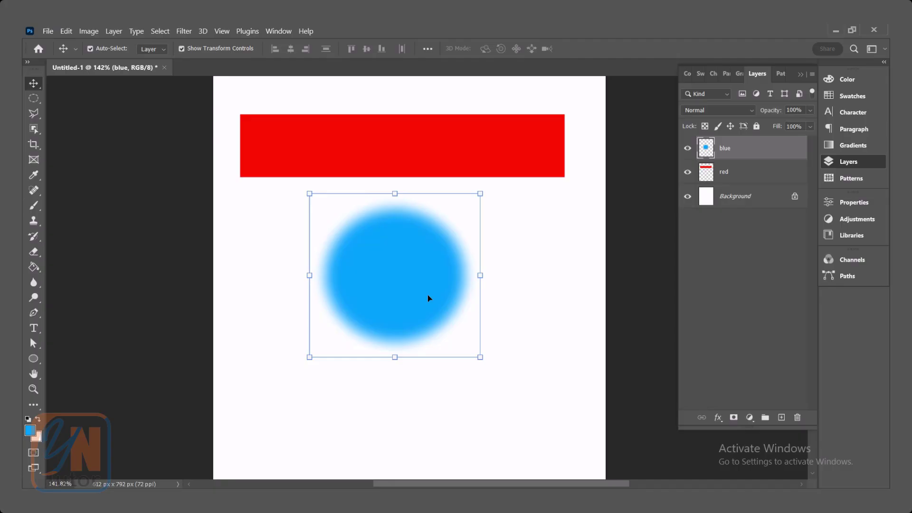
Step: On the red layer, draw a small square selection inside the red rectangle with the Rectangular Marquee tool
{"action": "left_click", "coordinate": [731, 173]}
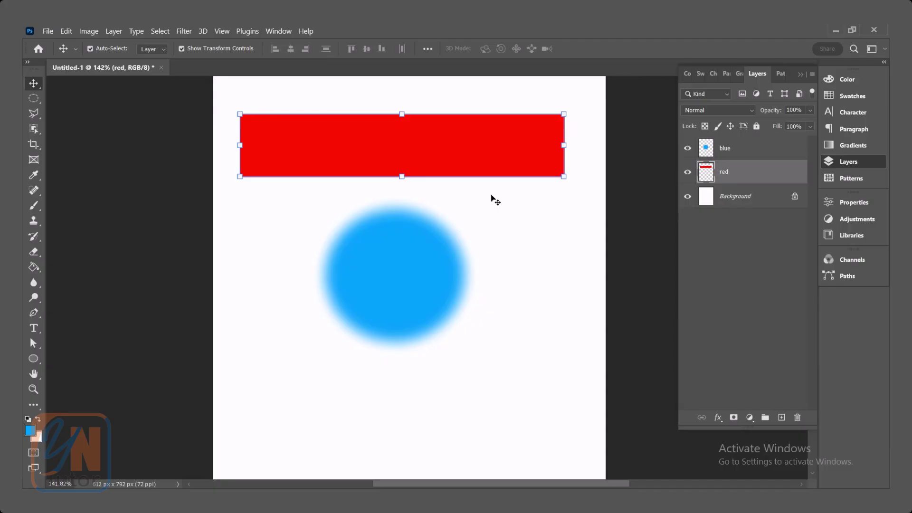
{"action": "left_click", "coordinate": [33, 97]}
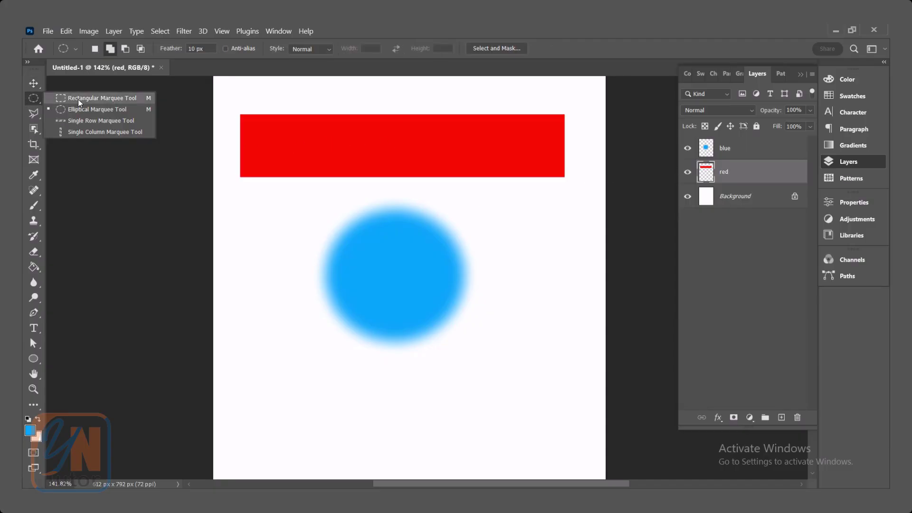
{"action": "left_click", "coordinate": [86, 99]}
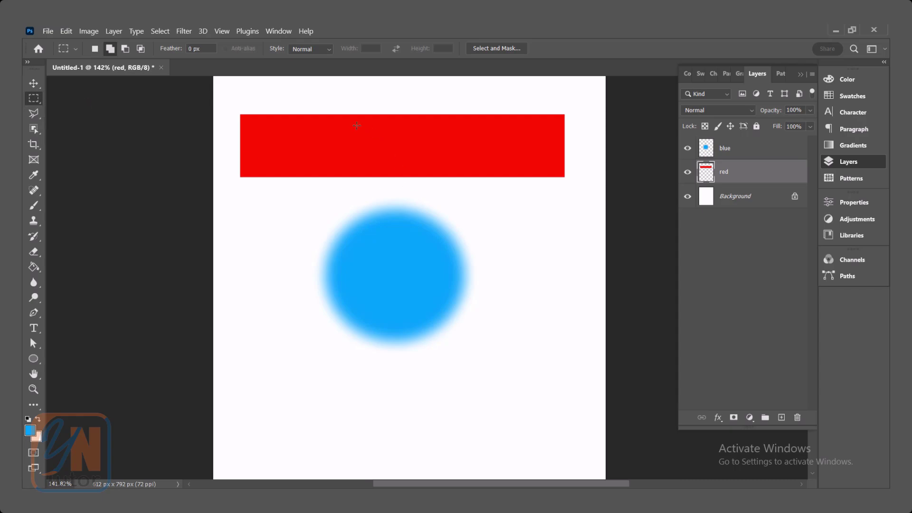
{"action": "left_click_drag", "start_coordinate": [357, 125], "coordinate": [398, 164]}
Step: Move the selected square out of the red rectangle to below its left end and deselect it
{"action": "left_click", "coordinate": [34, 84]}
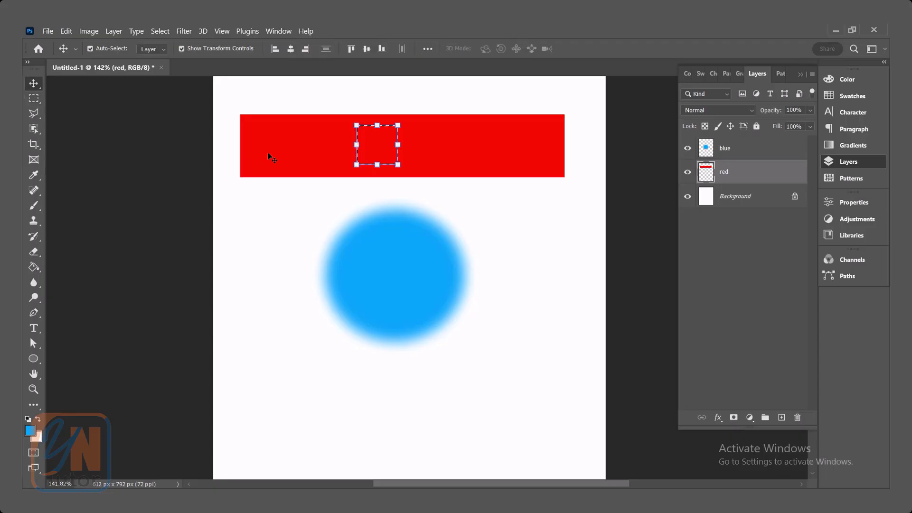
{"action": "left_click_drag", "start_coordinate": [377, 146], "coordinate": [261, 214]}
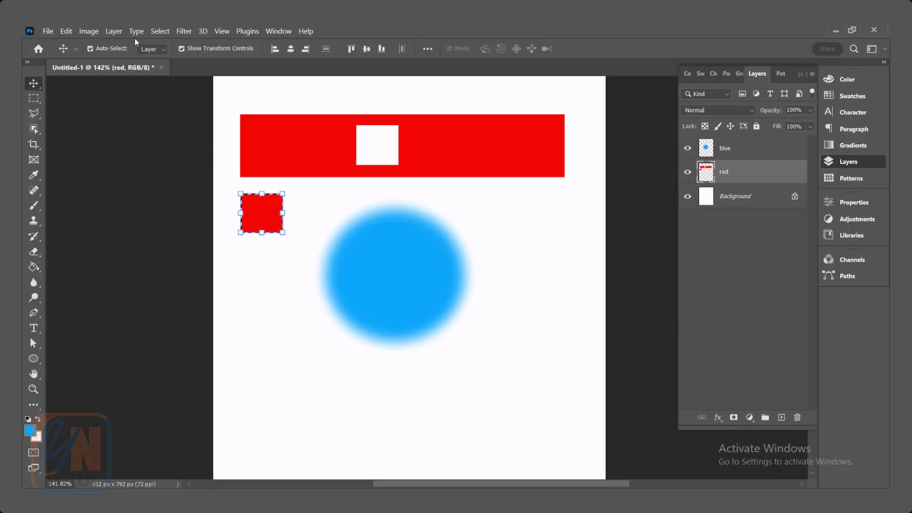
{"action": "left_click", "coordinate": [157, 31]}
{"action": "left_click", "coordinate": [173, 53]}
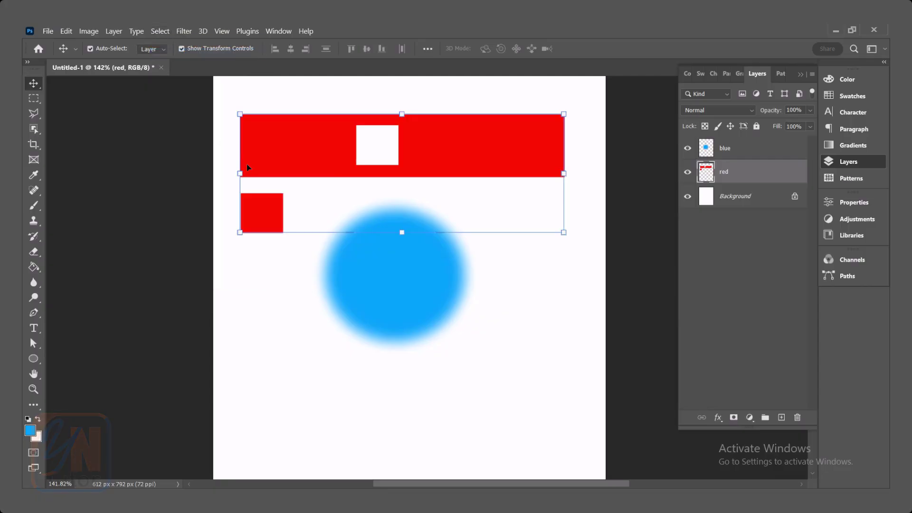
{"action": "mouse_move", "coordinate": [295, 144]}
{"action": "left_mouse_down"}
{"action": "mouse_move", "coordinate": [289, 196]}
{"action": "mouse_move", "coordinate": [297, 268]}
{"action": "mouse_move", "coordinate": [288, 143]}
{"action": "left_mouse_up"}
Step: Undo the deselection and the move of the square cut from the red rectangle
{"action": "key", "text": "ctrl+z"}
{"action": "key", "text": "ctrl+z"}
{"action": "key", "text": "ctrl+z"}
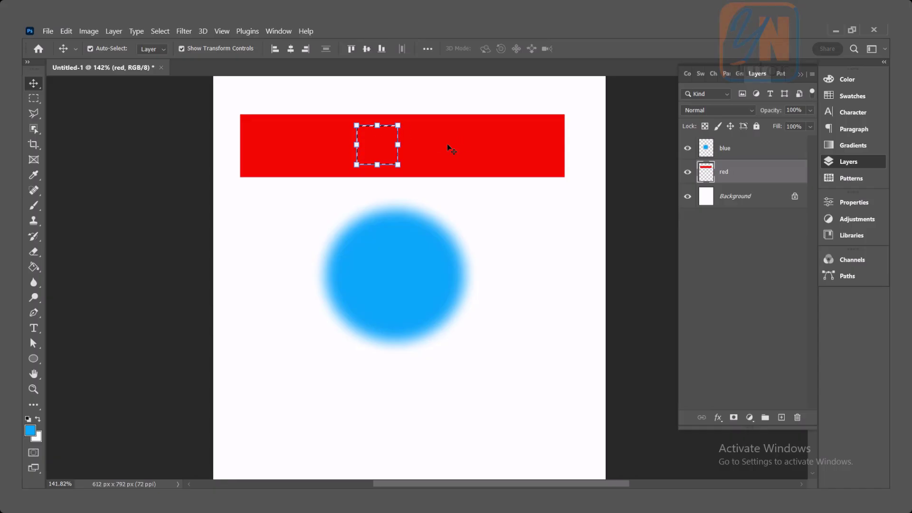
Step: Copy the selected square of the red rectangle to a new layer and move the copy below the rectangle's left end
{"action": "key", "text": "ctrl"}
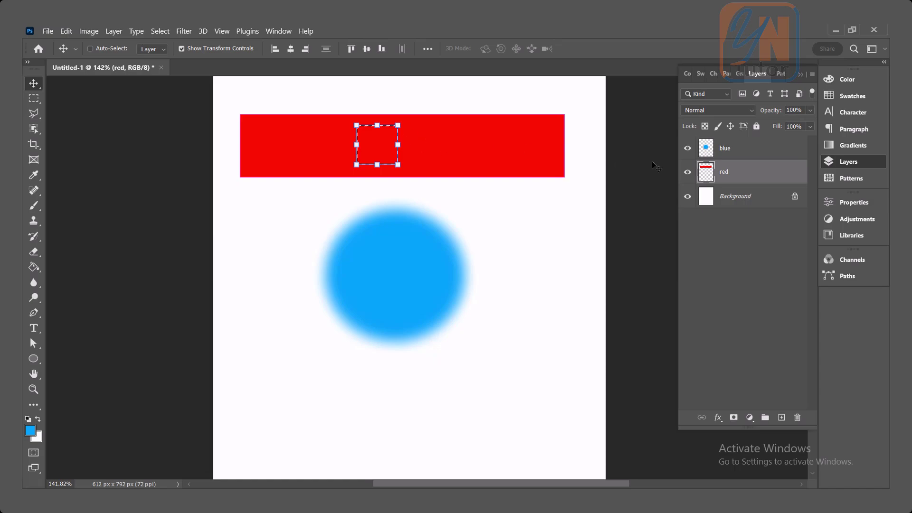
{"action": "key", "text": "ctrl+j"}
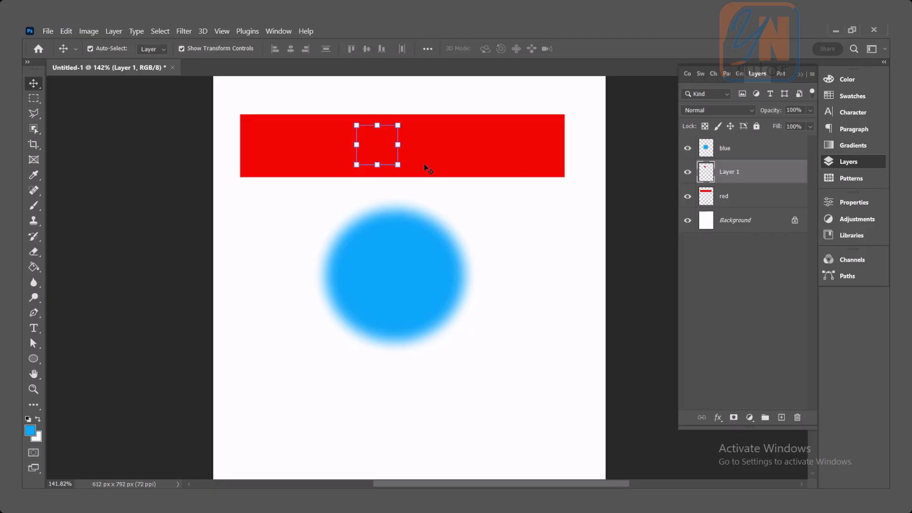
{"action": "left_click_drag", "start_coordinate": [383, 140], "coordinate": [265, 213]}
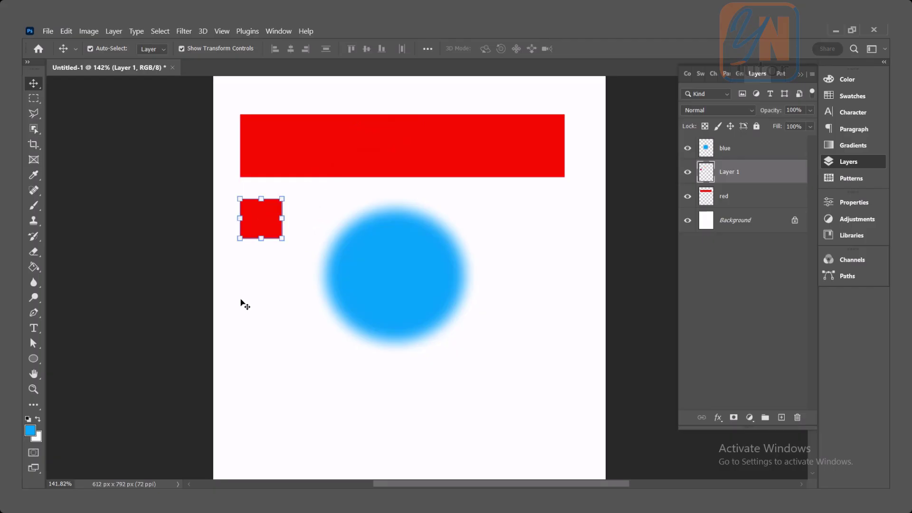
Step: Select the red rectangle and the copied square in turn to check which layer each one is on
{"action": "left_click", "coordinate": [244, 304]}
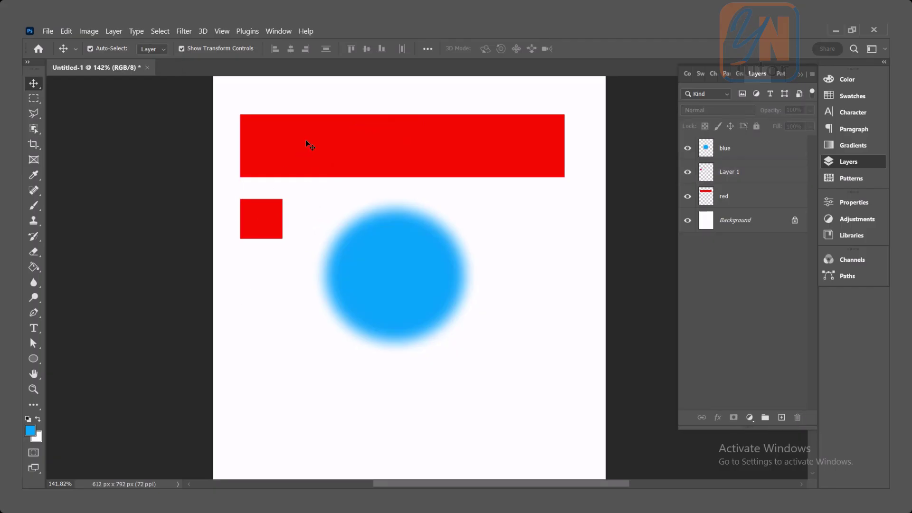
{"action": "left_click", "coordinate": [306, 140]}
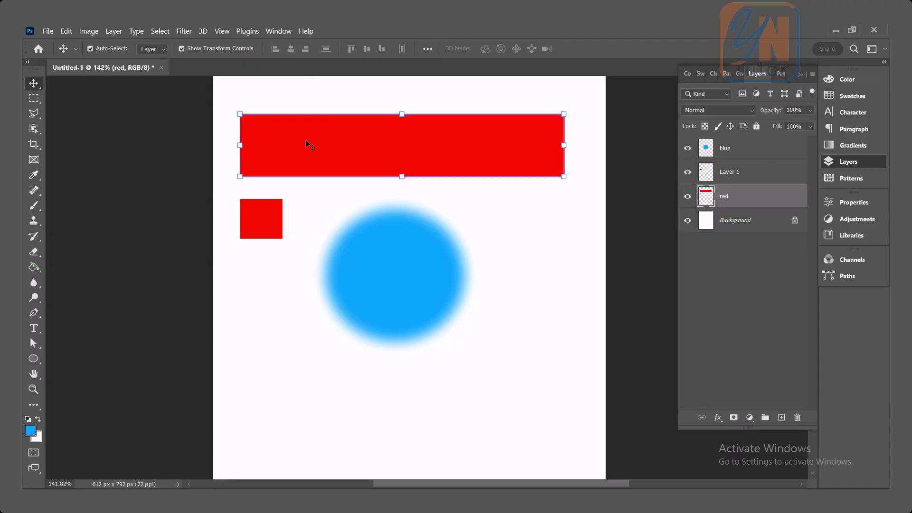
{"action": "left_click", "coordinate": [261, 223]}
{"action": "left_click", "coordinate": [332, 151]}
{"action": "left_click", "coordinate": [256, 223]}
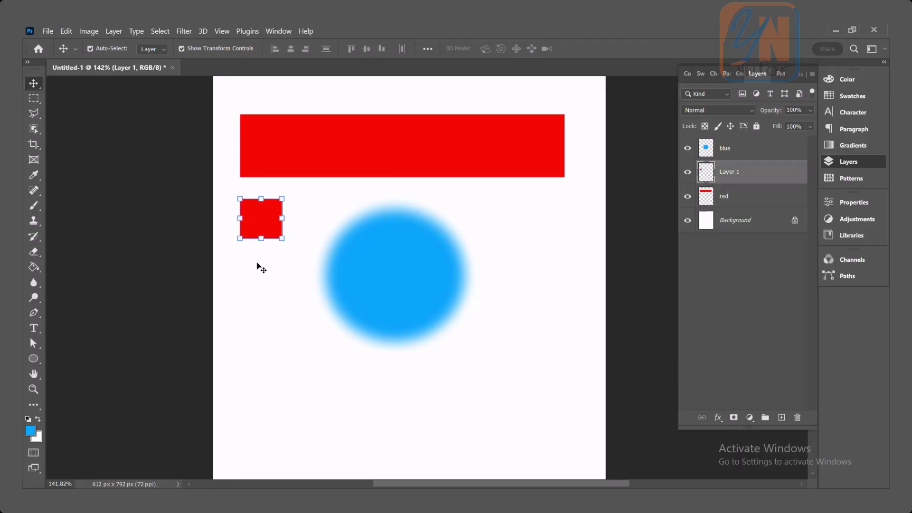